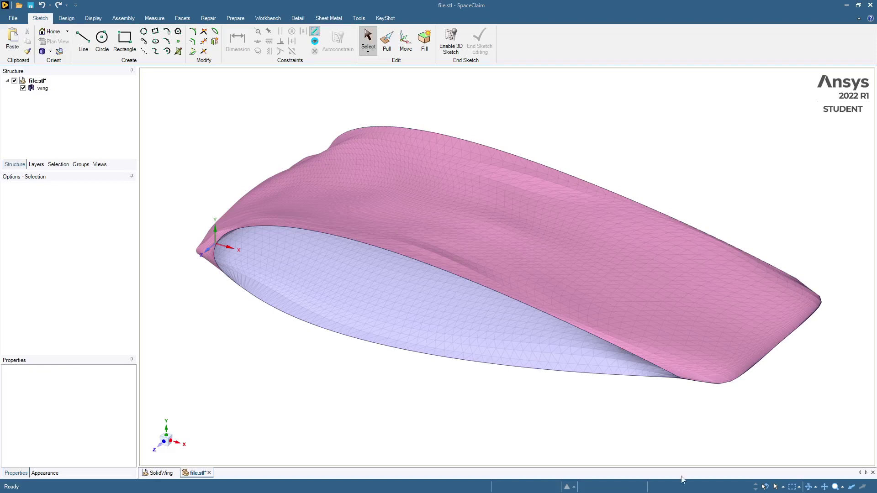
Step: Look at the solid wing in the SolidWing document, then return to the faceted wing in file.stl
click(160, 473)
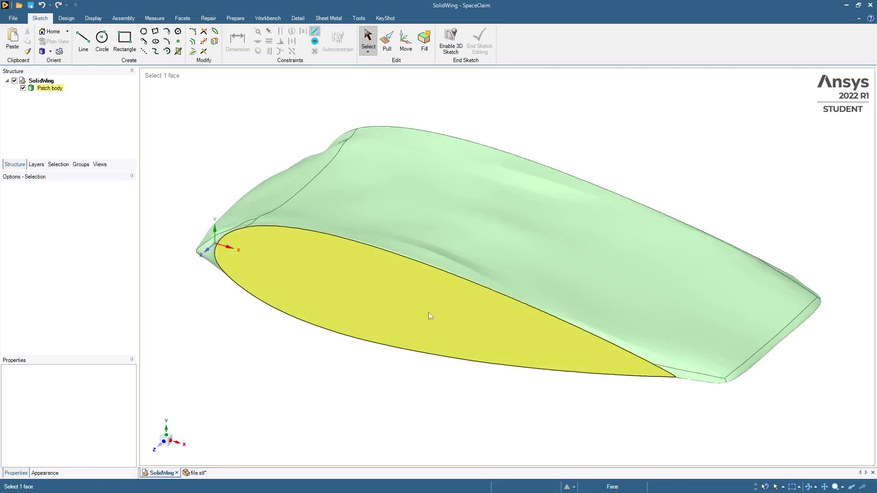
click(194, 475)
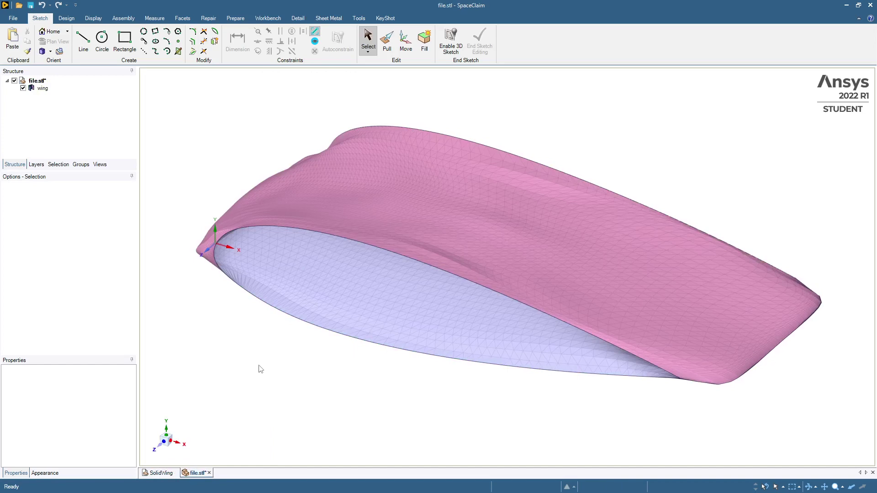
Step: Create a plane through three facets on the rim of the wing's open end at the origin
key(Up)
key(Up)
key(Up)
key(Up)
key(Up)
key(Up)
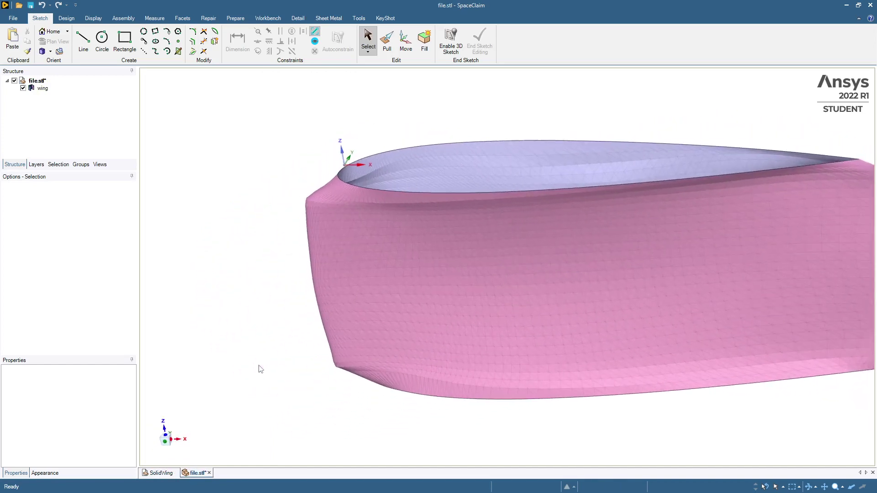
scroll(259, 368, up, 5)
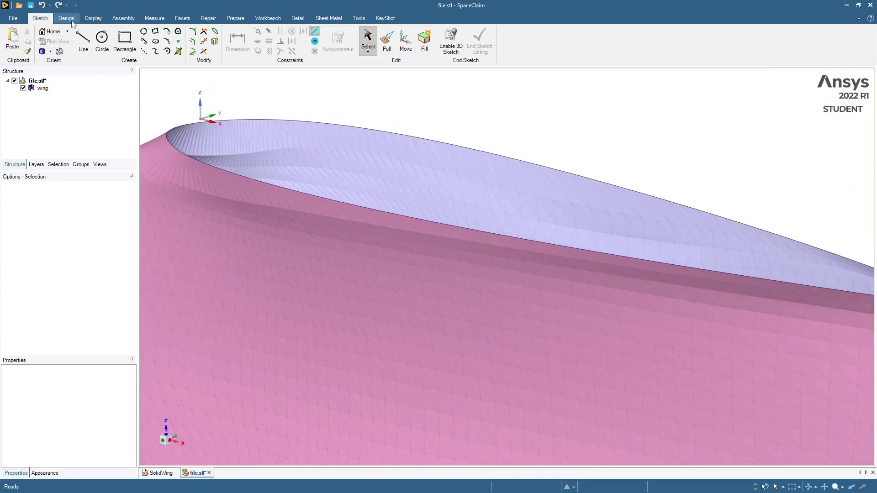
click(66, 20)
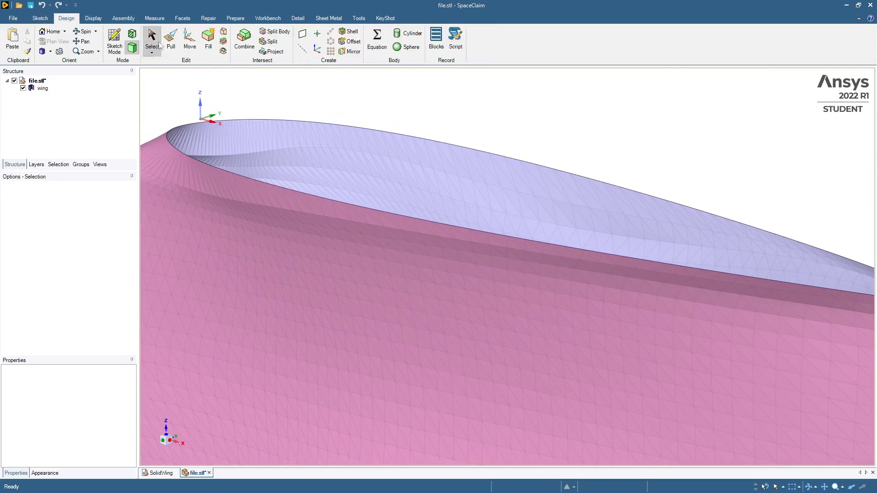
click(304, 124)
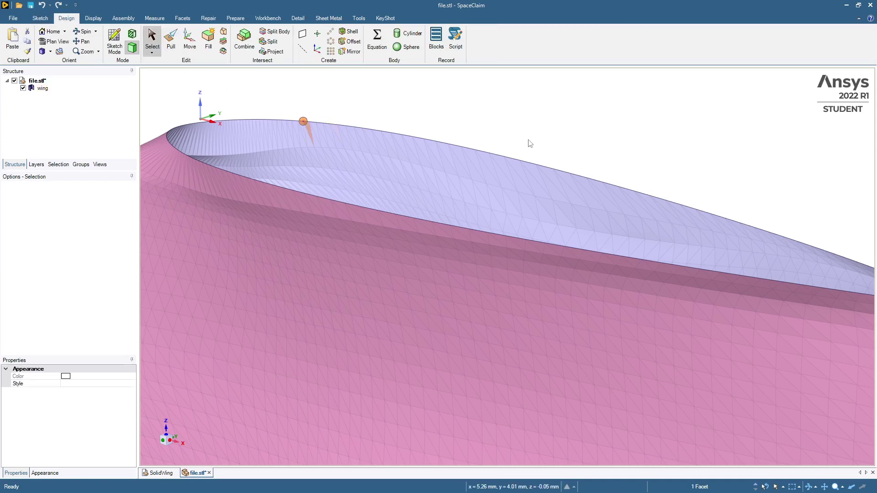
ctrl+click(476, 231)
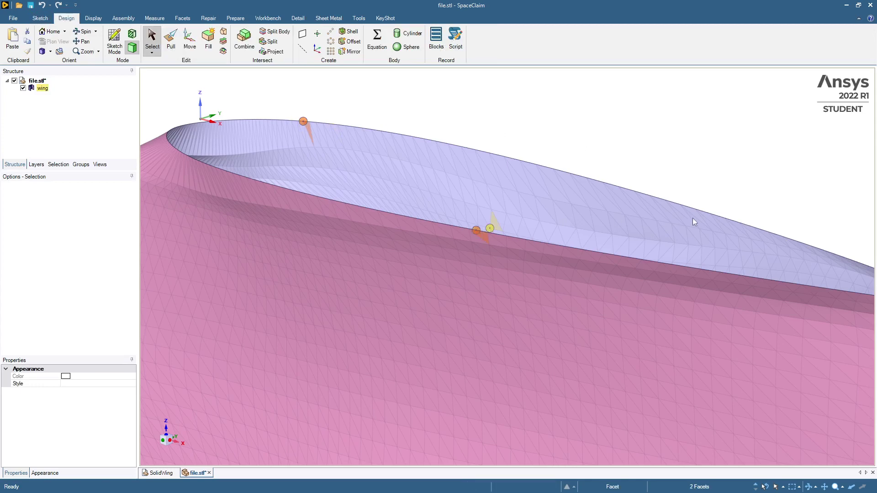
ctrl+click(774, 234)
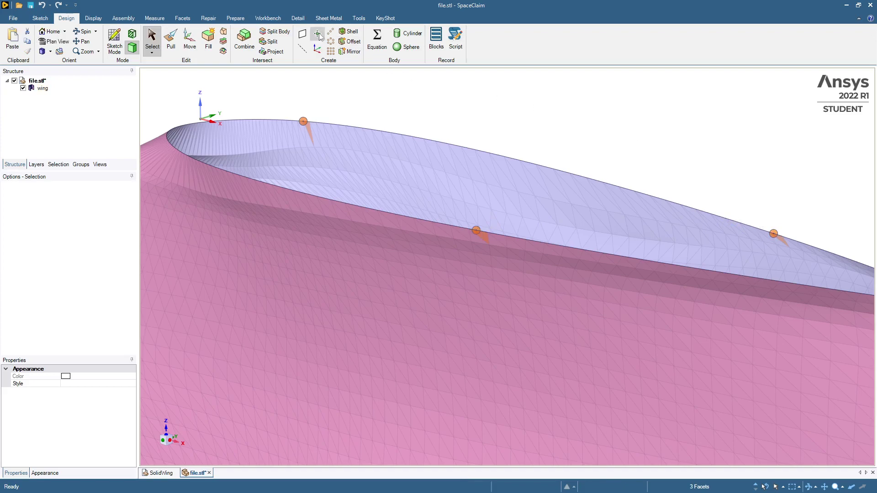
click(302, 33)
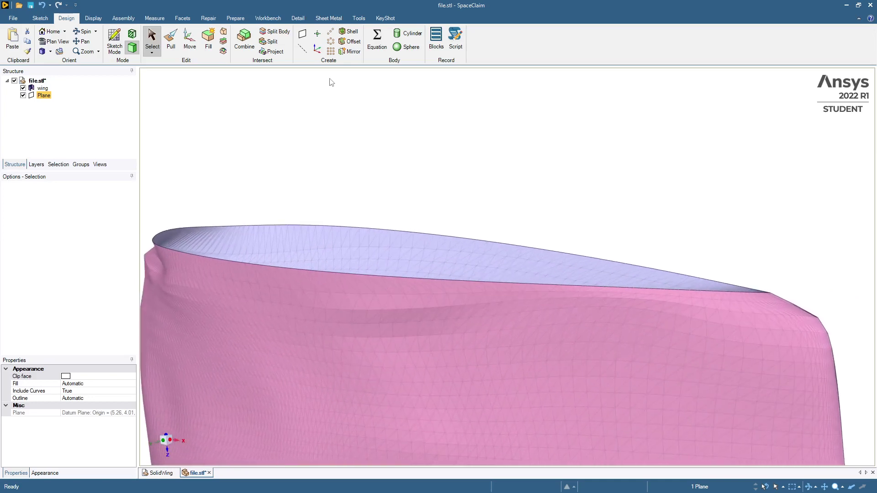
Step: Create a second plane through three facets on the rim of the wing's opposite open end
click(259, 227)
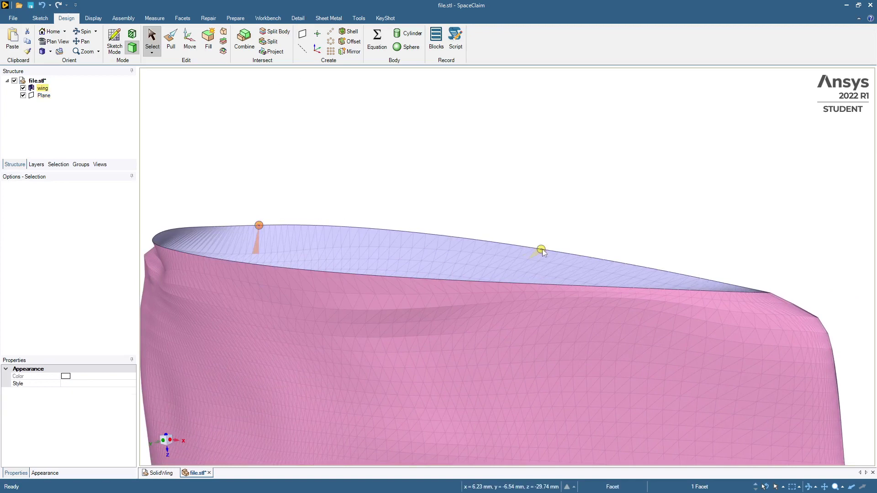
ctrl+click(570, 254)
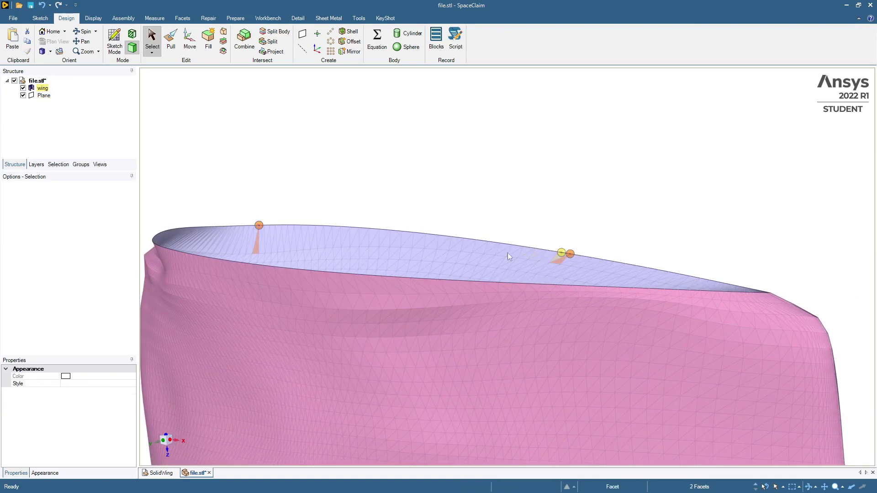
ctrl+click(363, 275)
click(301, 33)
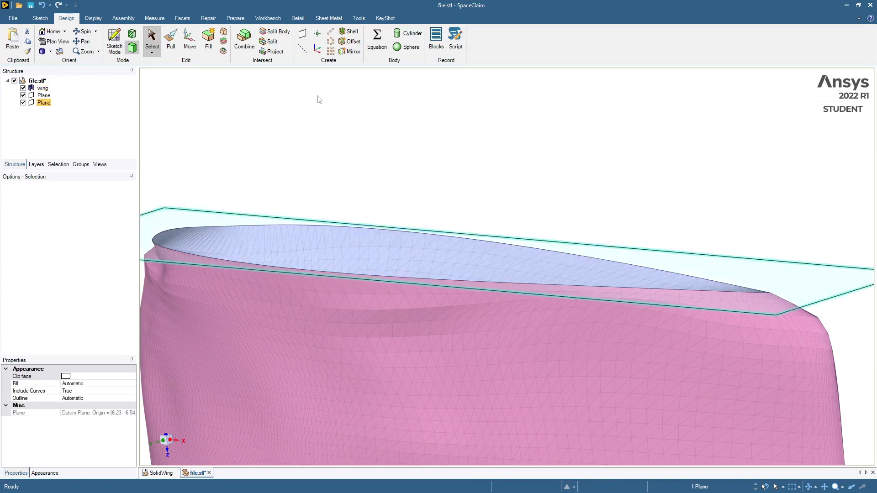
Step: Hide both planes so that only the faceted wing body stays displayed
key(h)
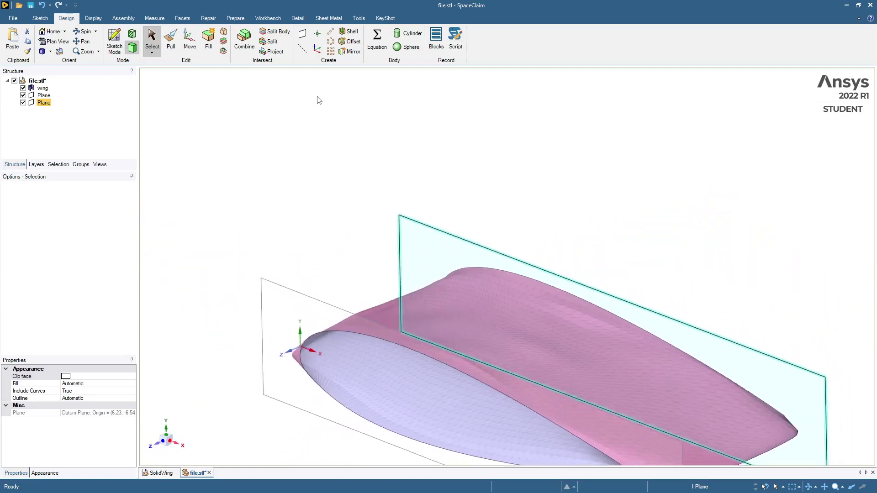
click(23, 95)
click(23, 103)
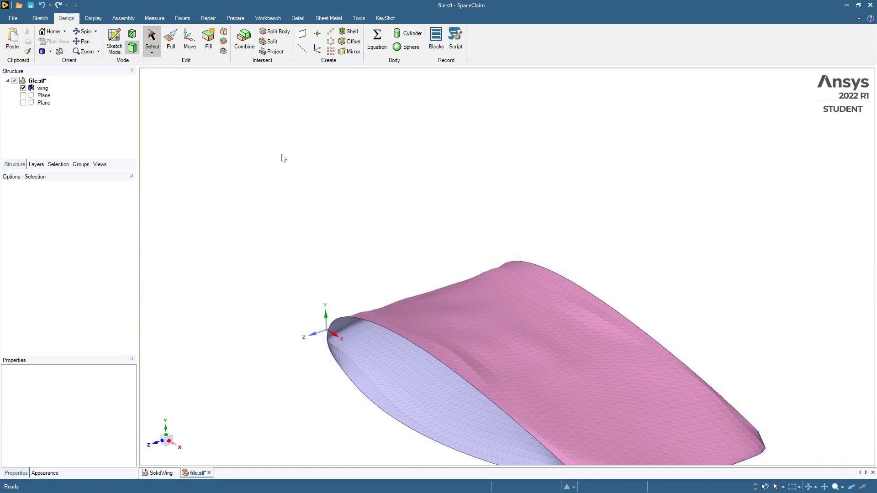
Step: Detect the openings in the faceted wing and fill both ends using the Patch method with holes treated separately
middle_drag(283, 158, 227, 102)
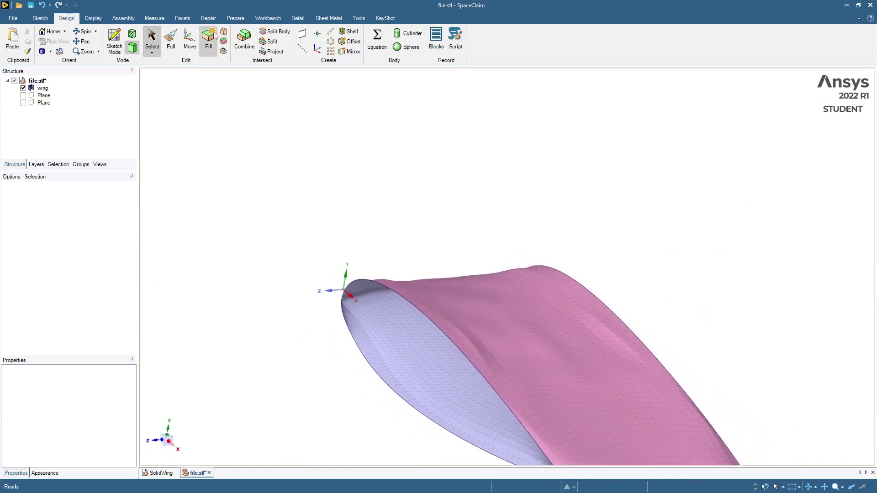
click(182, 18)
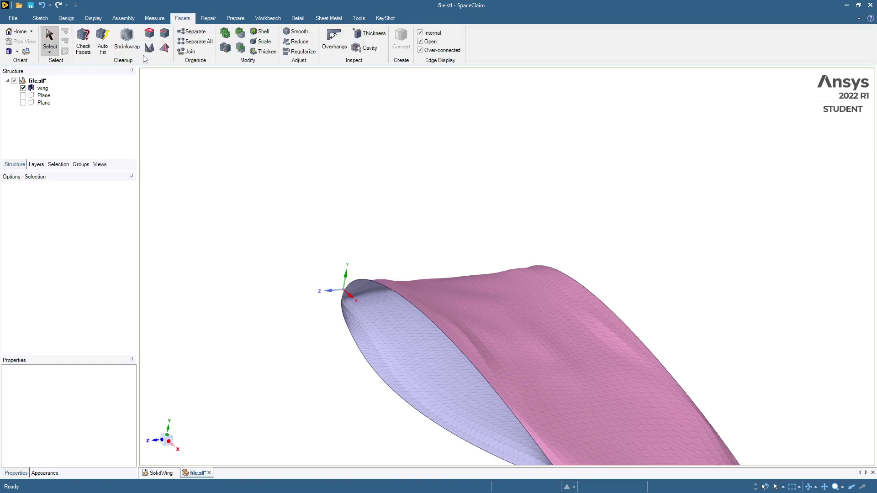
click(150, 33)
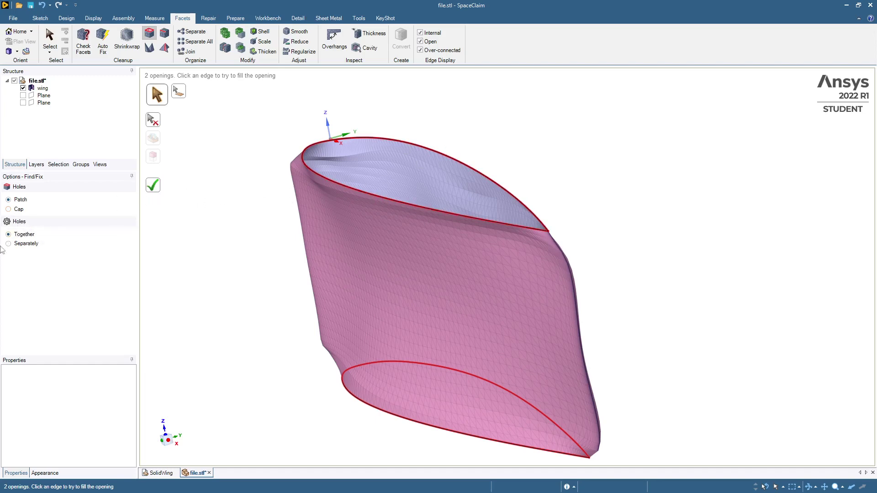
click(9, 244)
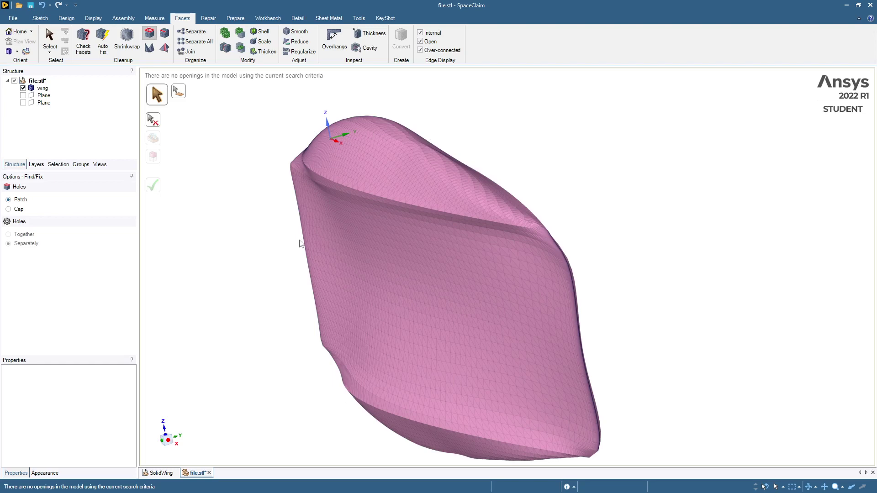
Step: Try to convert the closed faceted wing body into CAD surfaces with Auto Skin
middle_drag(269, 232, 251, 151)
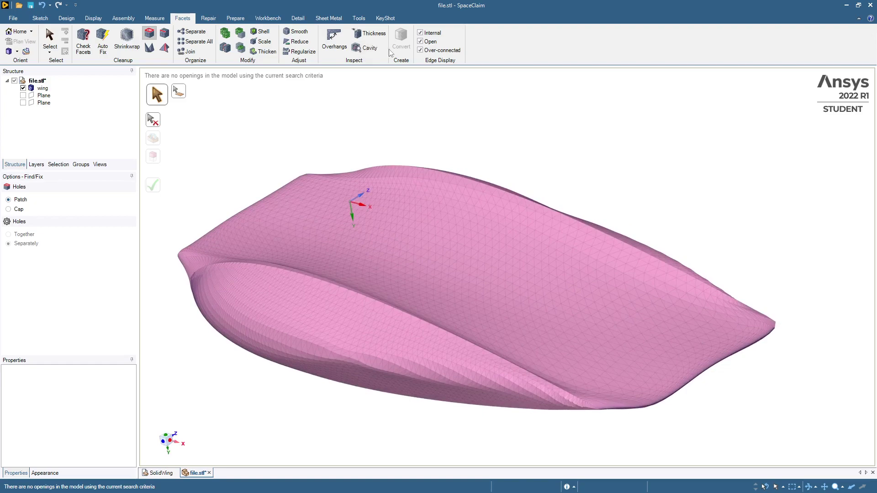
click(359, 18)
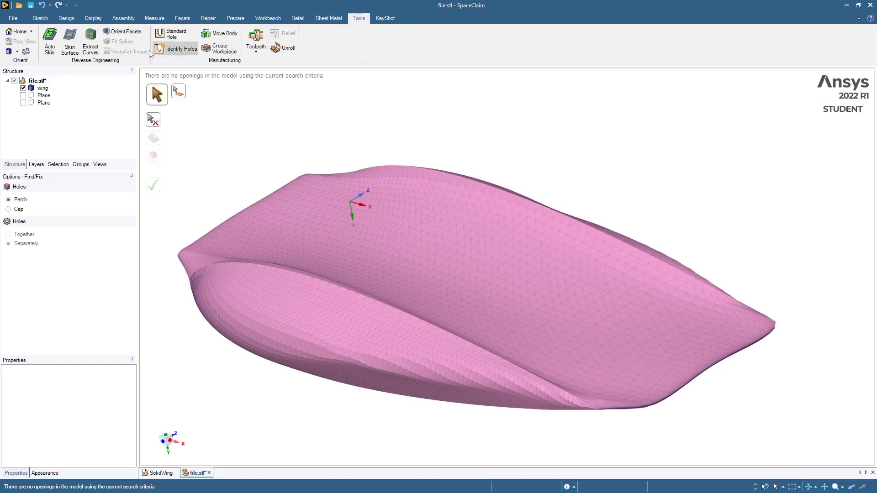
click(48, 41)
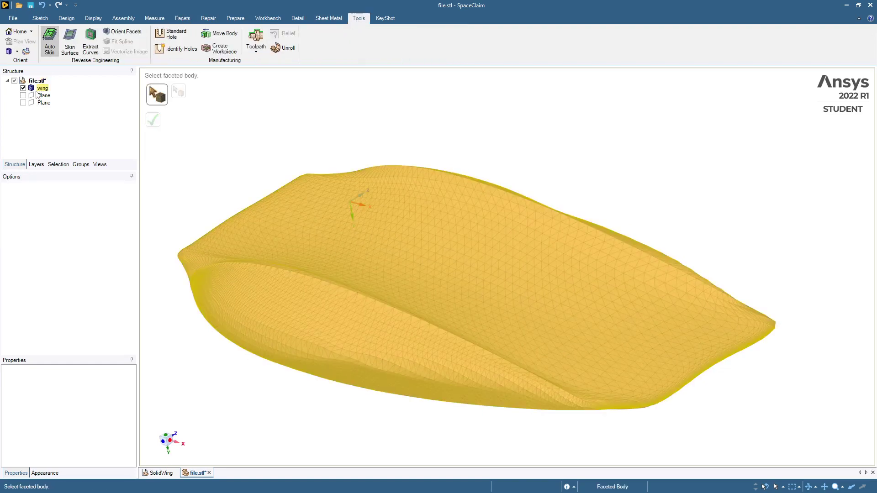
click(41, 89)
click(153, 119)
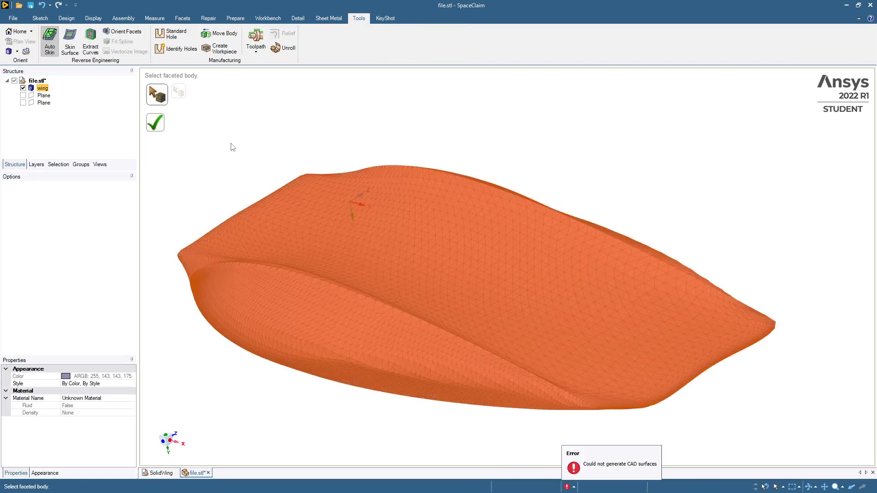
Step: Examine the facets around the problem edge marked in red at the wing's pointed corner
mouse_move(622, 275)
middle_down()
mouse_move(719, 377)
mouse_move(714, 368)
middle_up()
scroll(714, 368, up, 3)
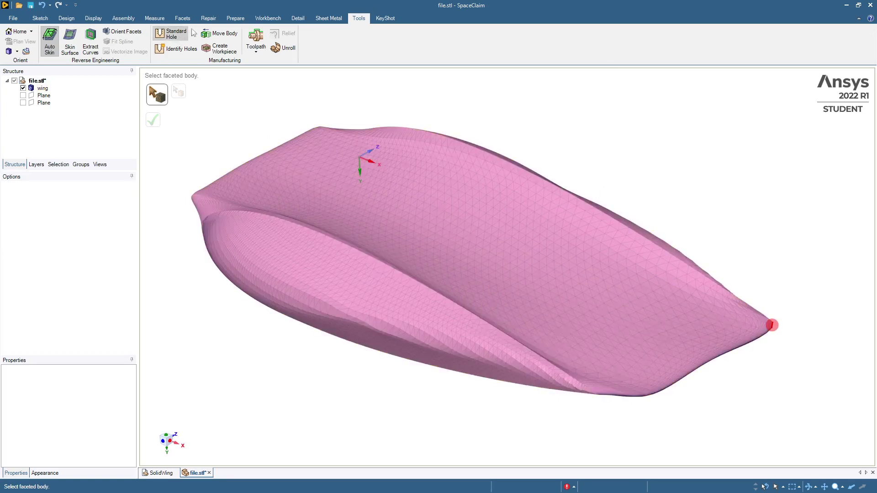
click(183, 19)
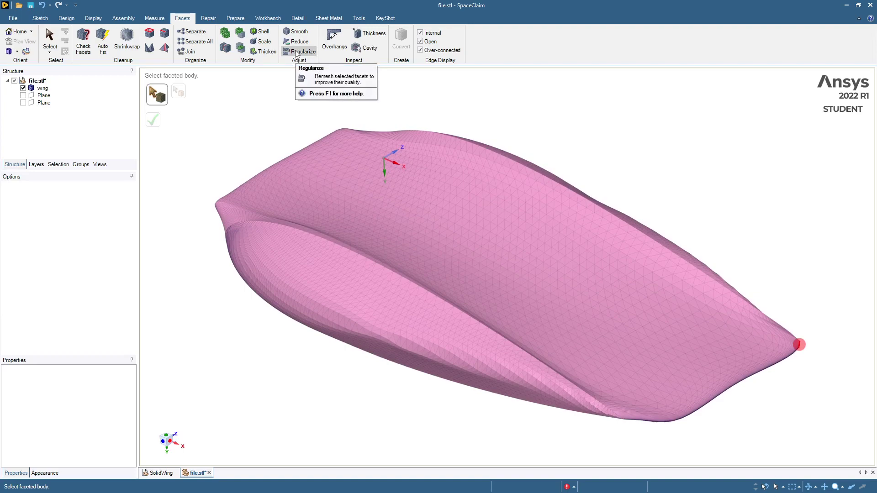
click(487, 374)
scroll(487, 375, up, 10)
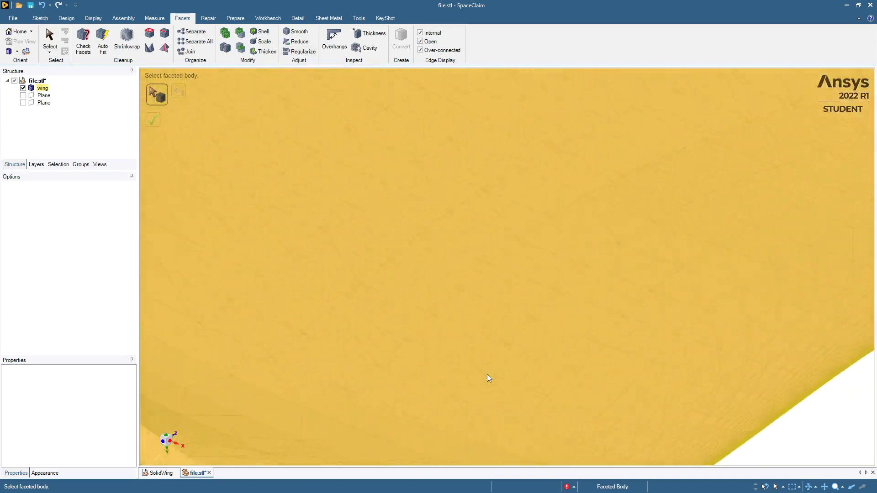
scroll(487, 374, up, 5)
click(409, 374)
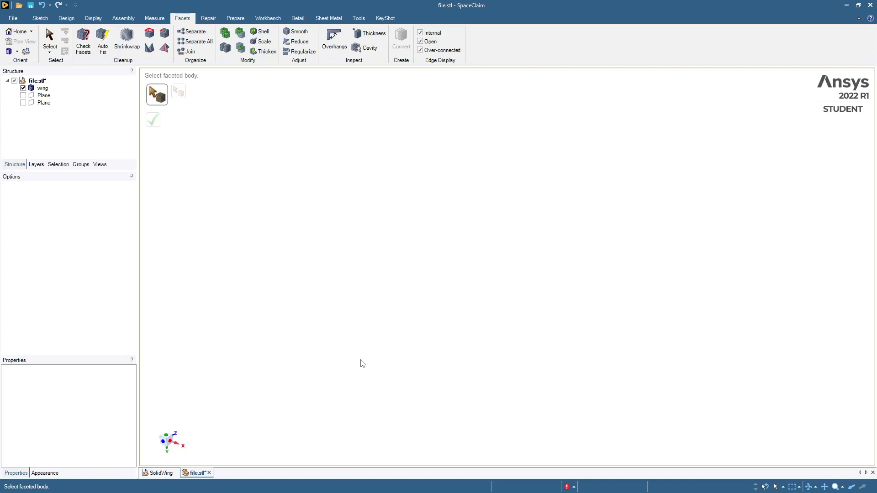
scroll(362, 364, down, 10)
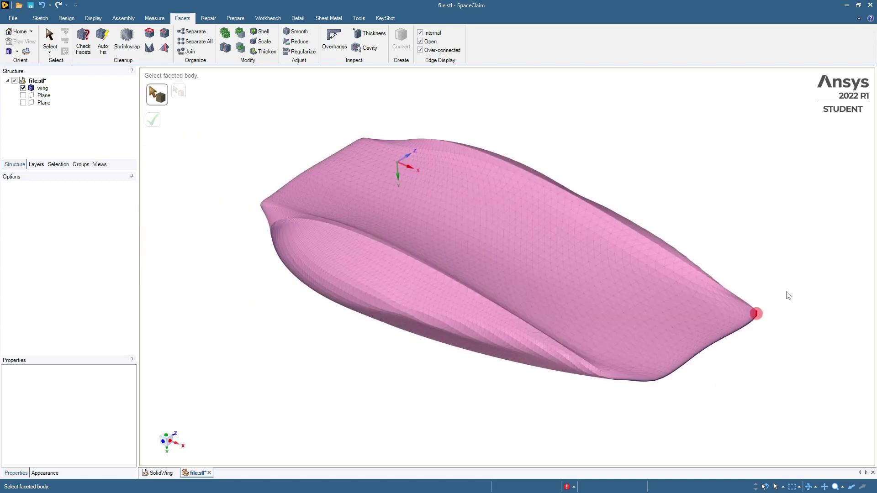
scroll(786, 295, up, 5)
scroll(670, 372, up, 7)
scroll(822, 299, up, 1)
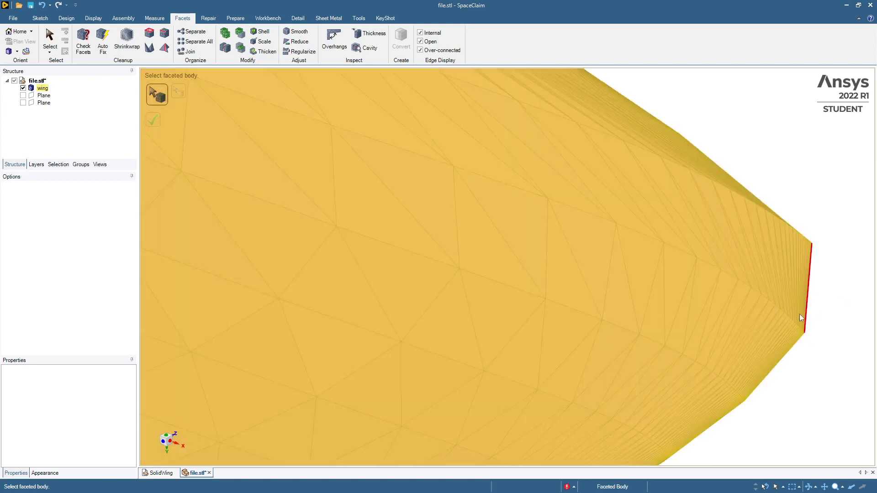
click(818, 318)
click(794, 247)
click(801, 386)
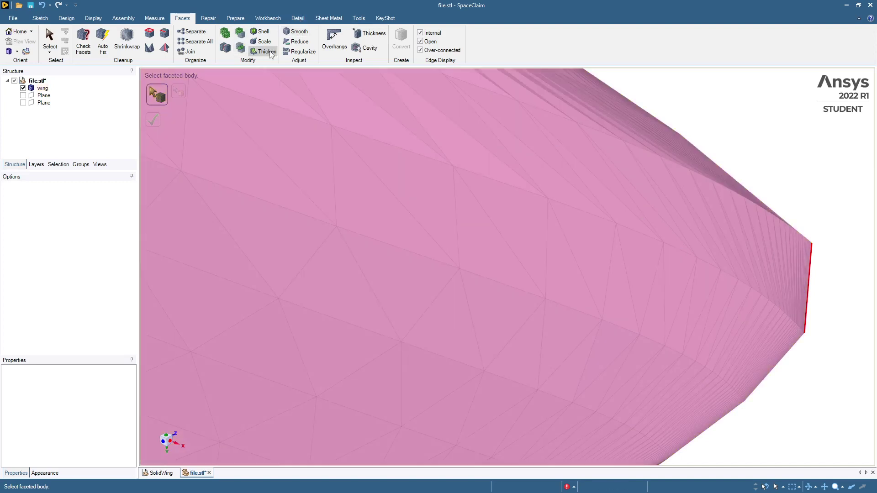
Step: Set the Regularize options to a 120° angle threshold and a maximum edge length of 0.2 mm
click(294, 51)
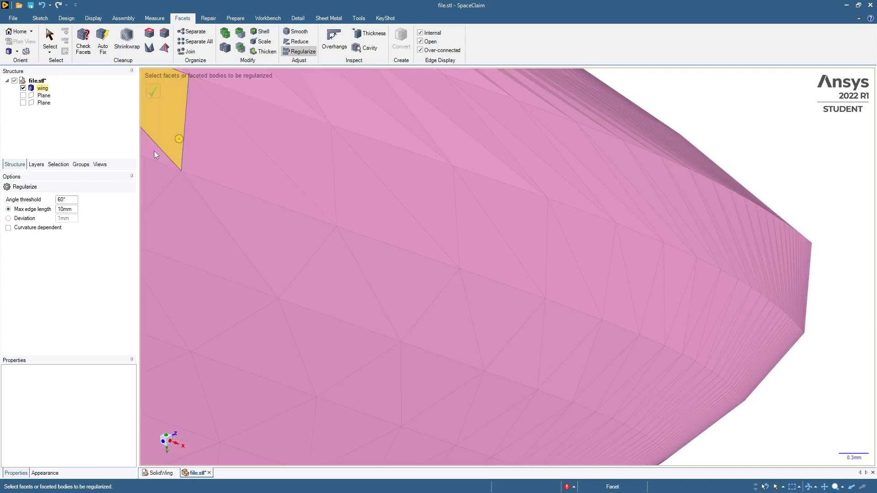
click(73, 209)
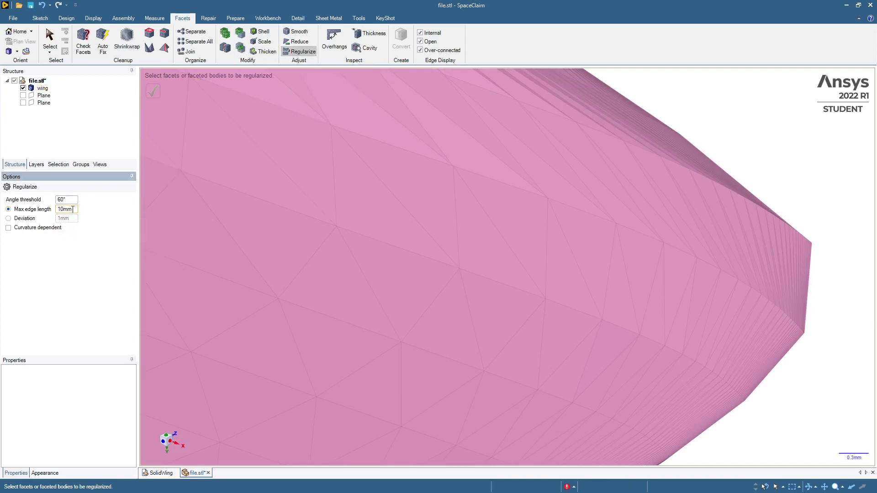
drag(73, 209, 53, 213)
key(BackSpace)
click(71, 199)
key(Return)
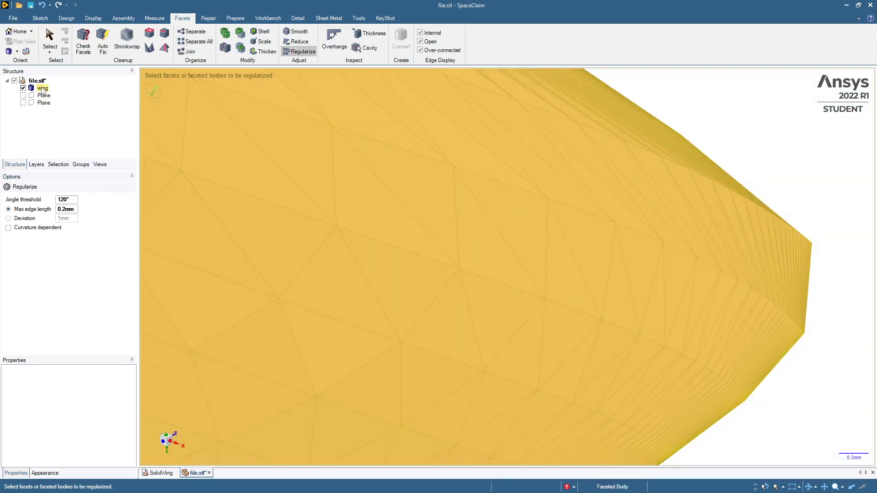
Step: Regularize the whole wing body with a maximum edge length of 0.2 mm at the 120° angle threshold
click(42, 88)
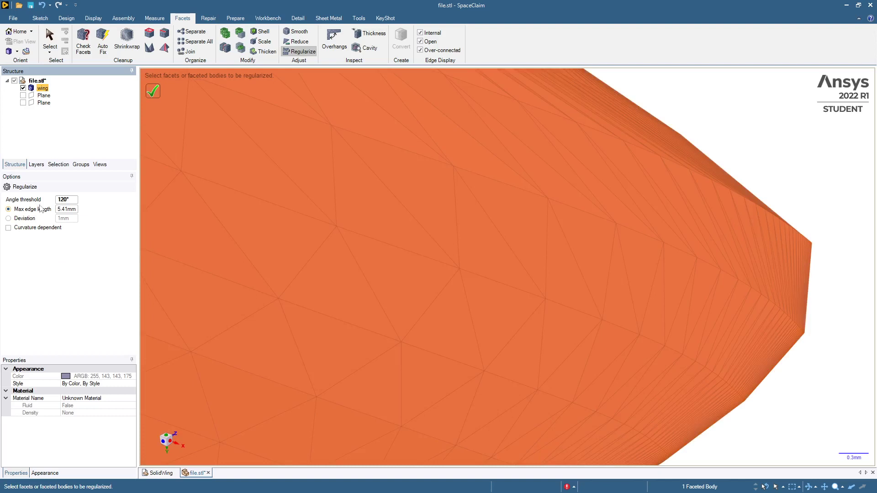
click(70, 209)
double_click(71, 209)
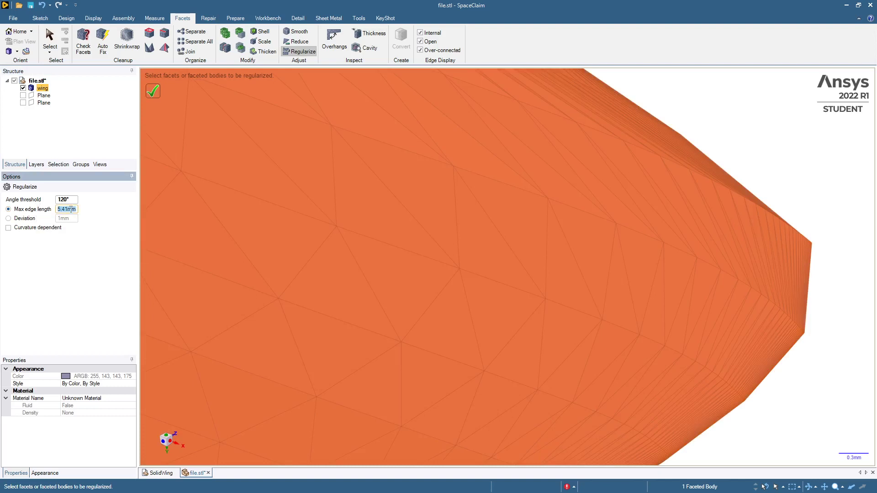
key(BackSpace)
key(Return)
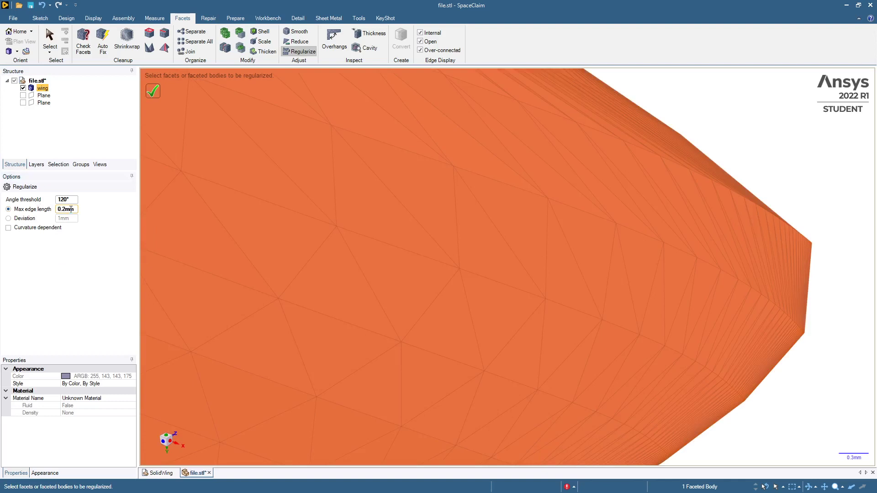
click(154, 93)
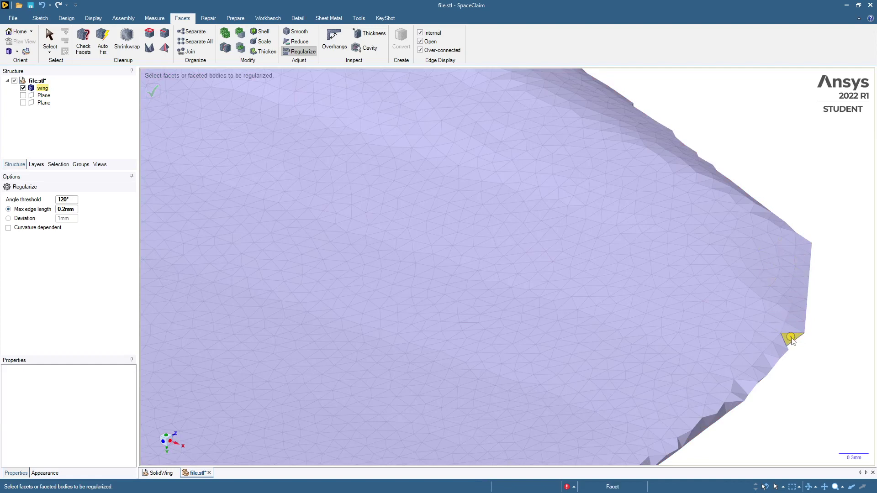
Step: Examine the regularized facets along the wing's end edge and pointed corner
scroll(795, 262, down, 5)
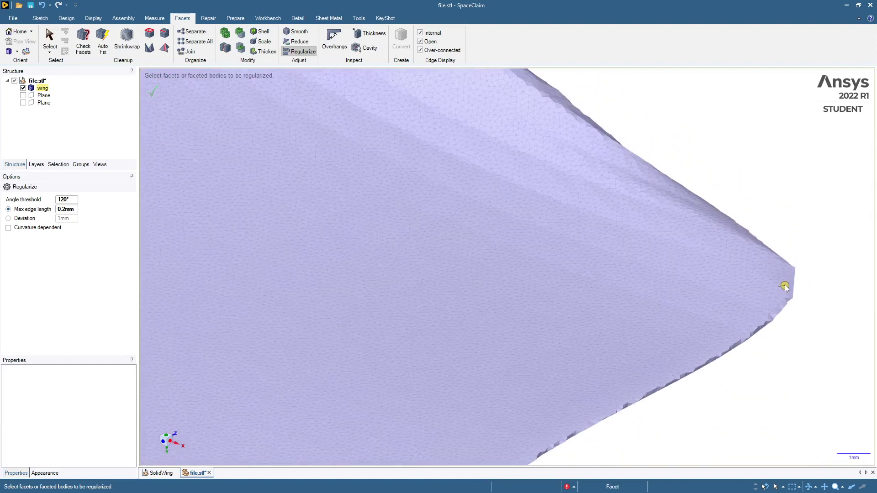
scroll(784, 287, down, 3)
scroll(559, 425, down, 2)
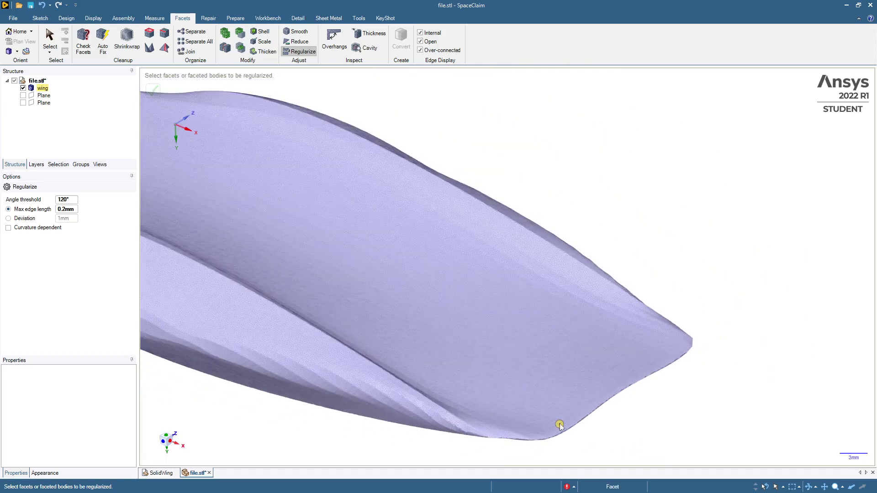
scroll(559, 425, up, 4)
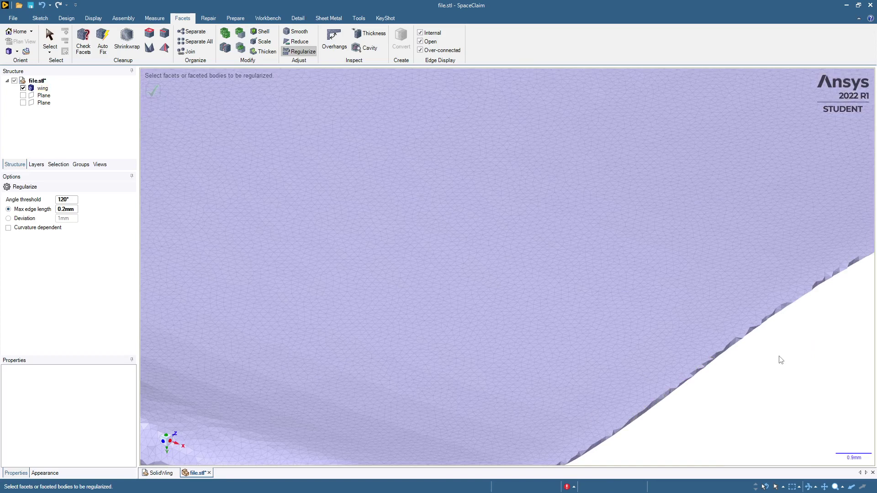
scroll(772, 367, down, 1)
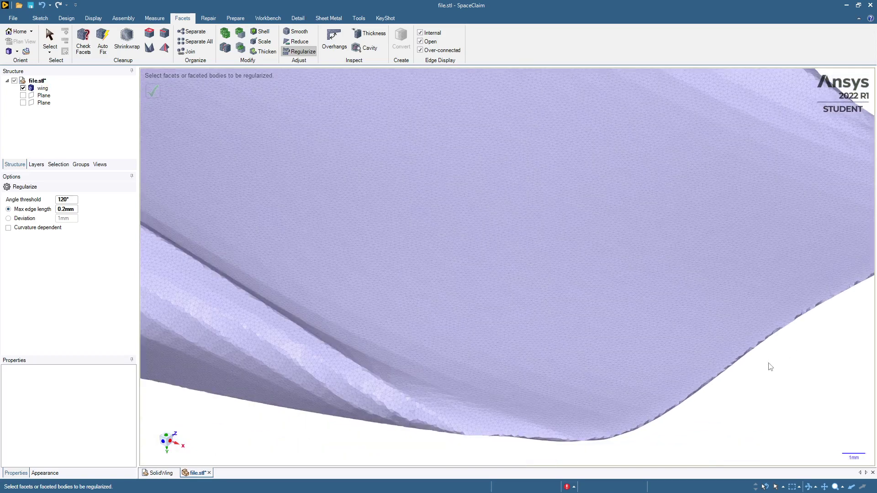
scroll(770, 367, down, 2)
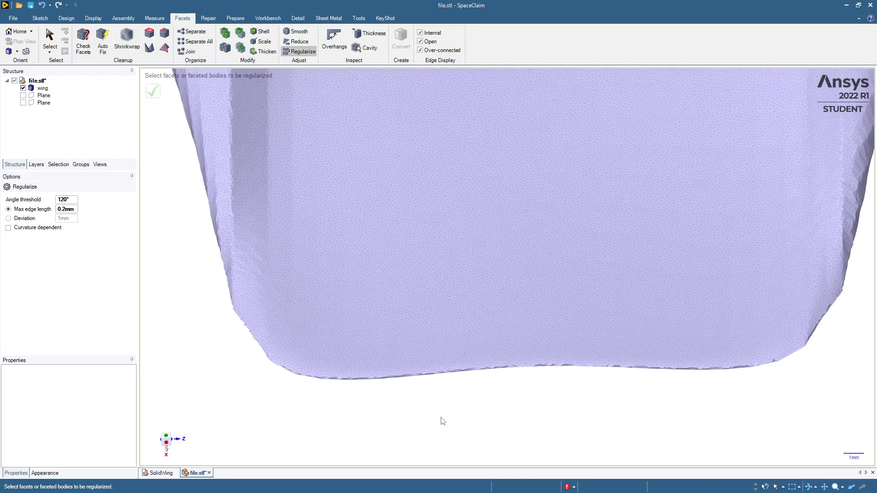
Step: Smooth the facets of the wing's end band through the full thickness, using Flatten peaks at 60° and Through box selection
click(298, 32)
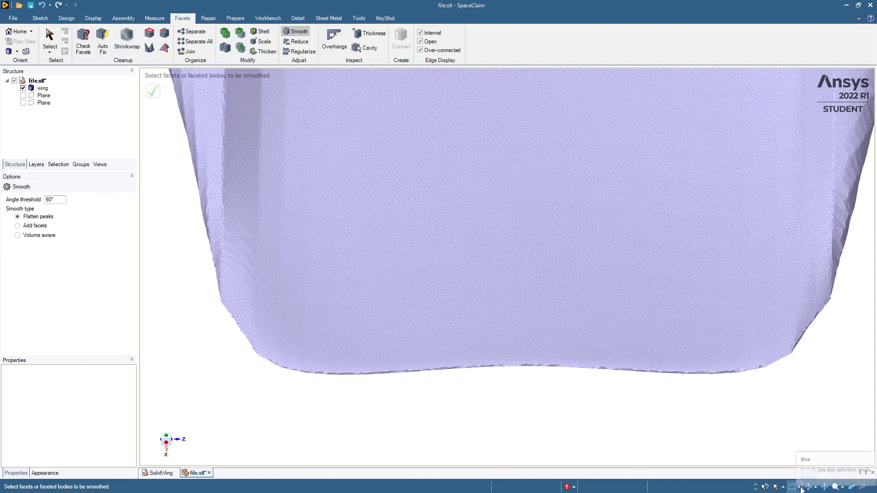
click(782, 488)
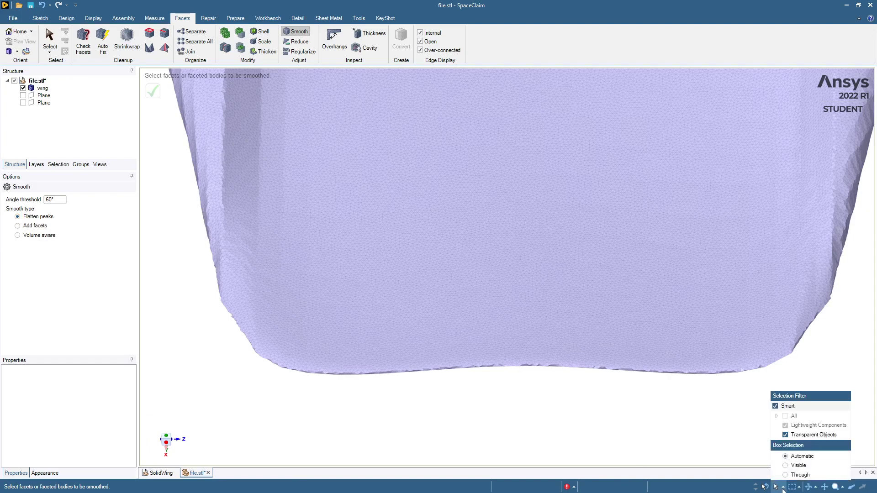
click(795, 475)
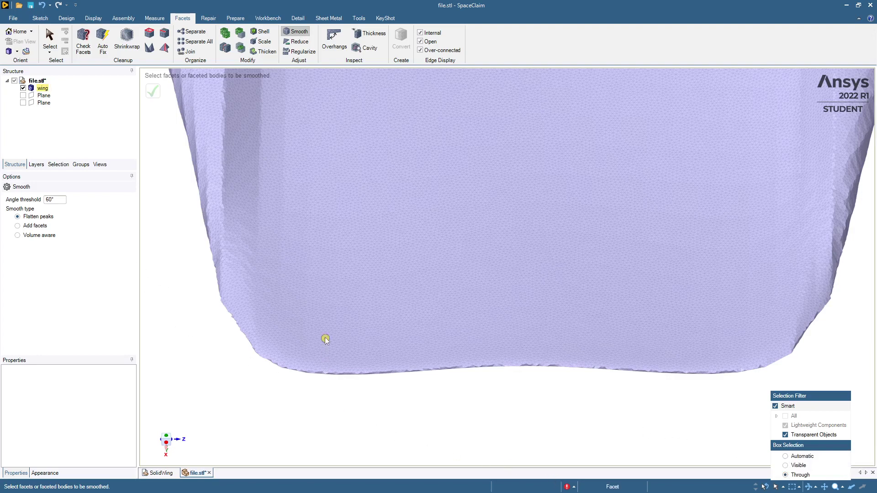
mouse_move(182, 265)
mouse_down()
mouse_move(382, 352)
mouse_move(724, 395)
mouse_move(853, 396)
mouse_up()
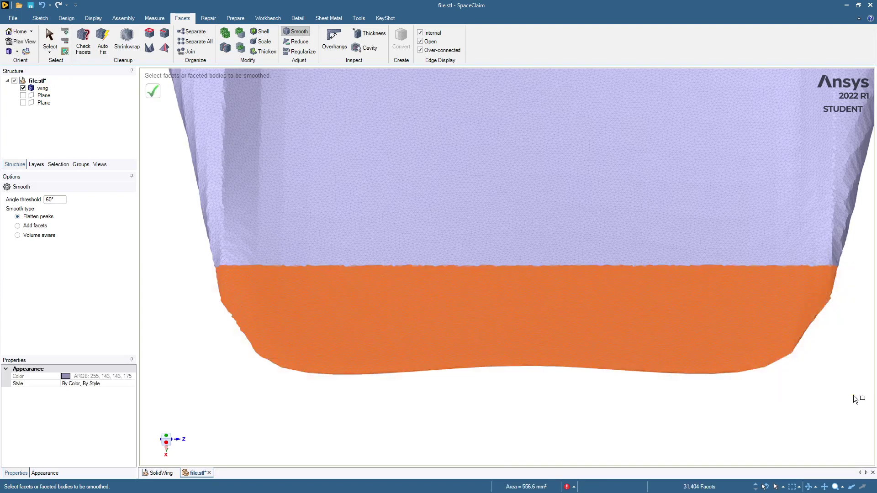
mouse_move(616, 352)
middle_down()
mouse_move(602, 371)
mouse_move(605, 226)
mouse_move(603, 366)
middle_up()
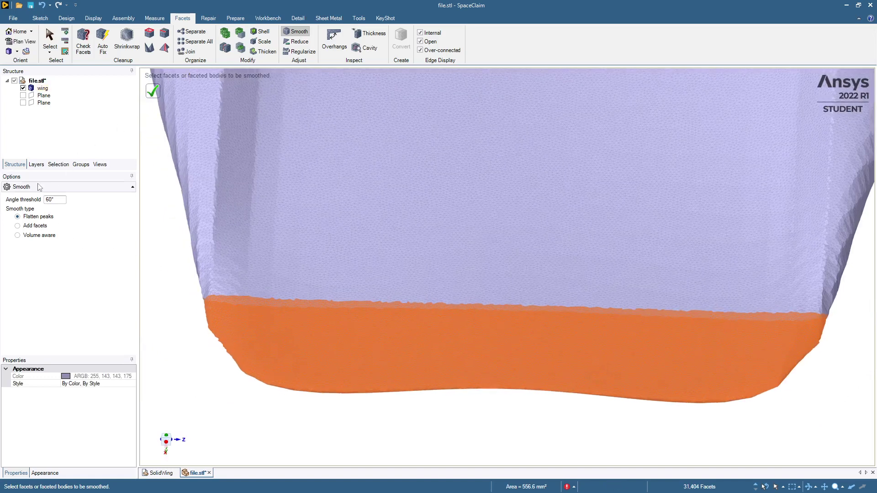
click(155, 90)
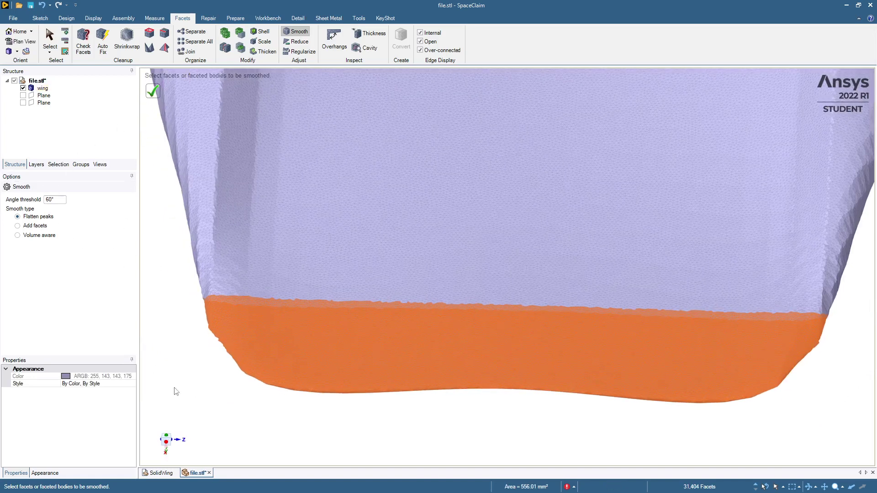
click(370, 446)
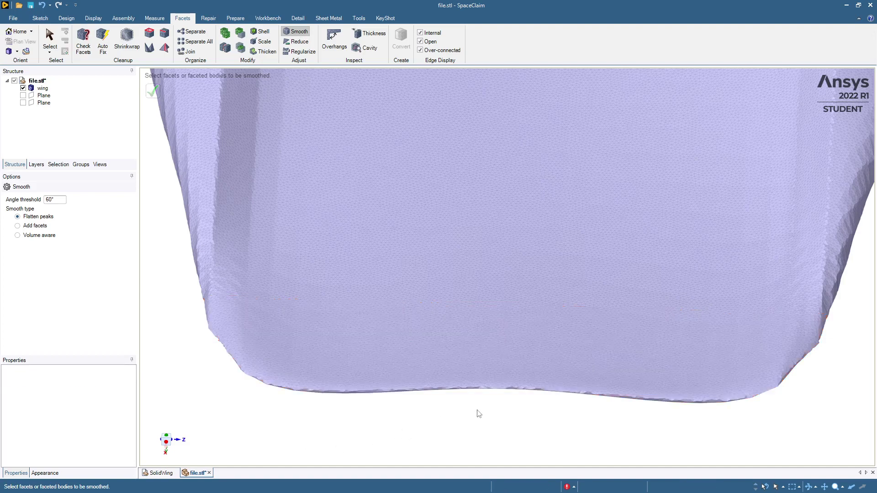
Step: Smooth a narrower band of facets at the same wing end once more with Flatten peaks at 60°, then clear the selection
scroll(514, 414, up, 5)
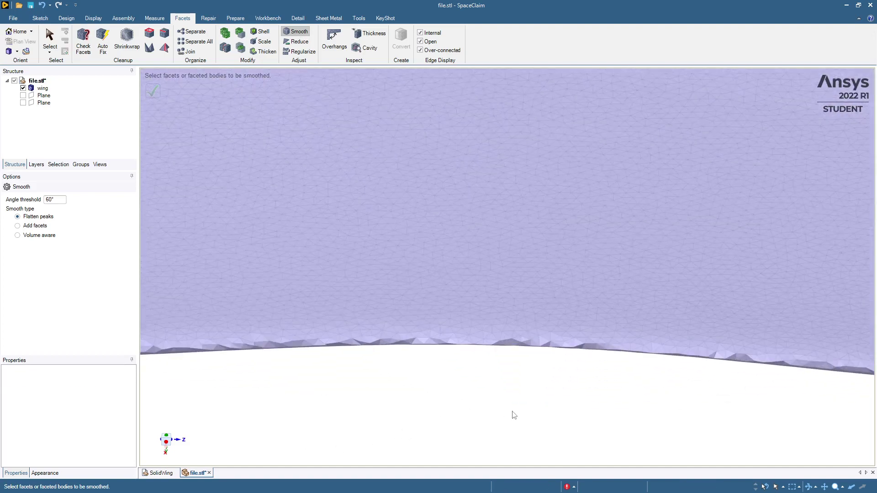
scroll(514, 414, down, 3)
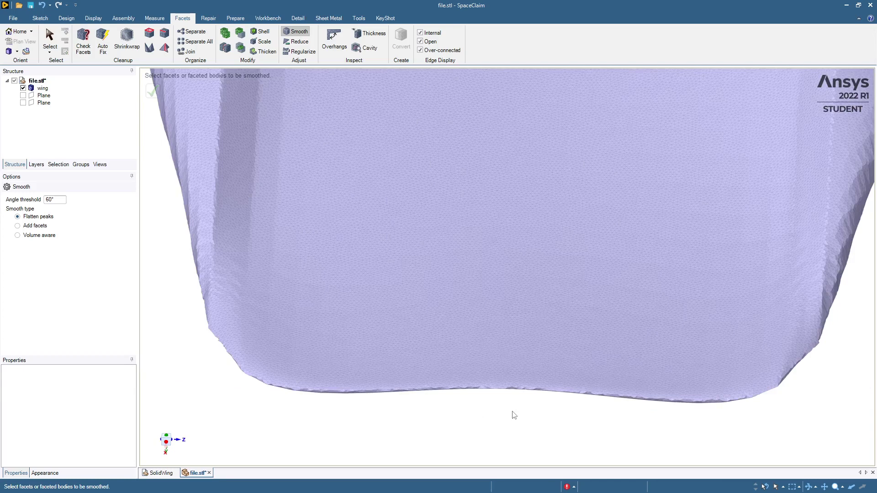
scroll(514, 415, down, 2)
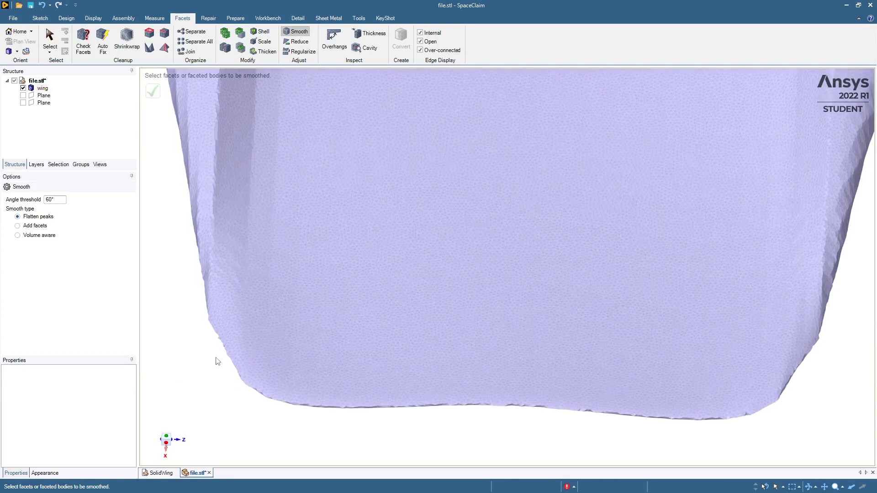
middle_drag(216, 358, 225, 368)
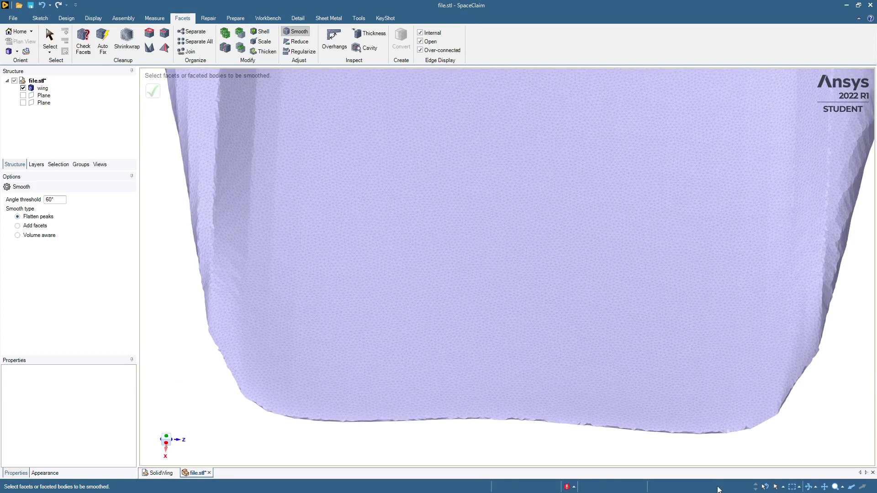
click(799, 487)
click(800, 488)
click(798, 488)
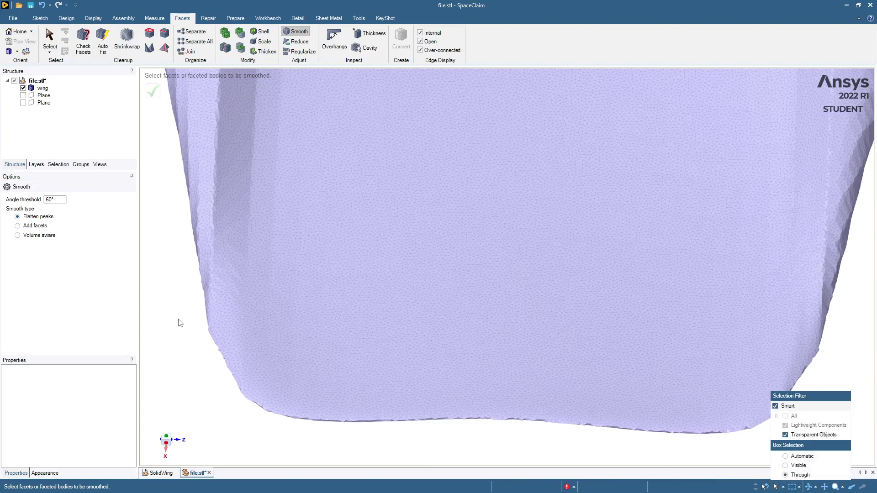
drag(179, 321, 864, 453)
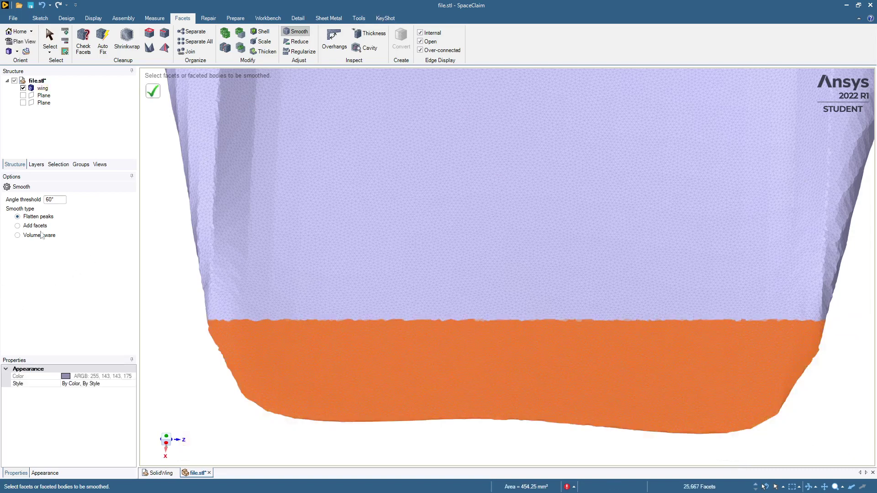
click(154, 93)
scroll(487, 447, down, 3)
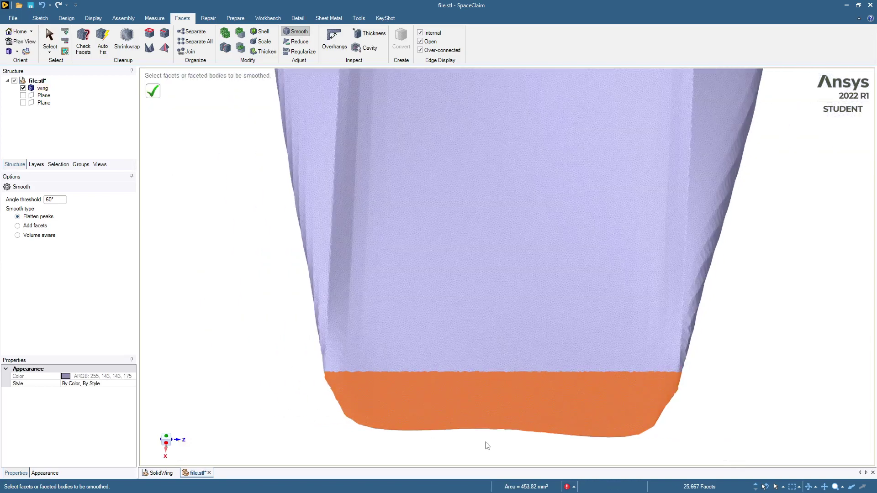
scroll(487, 446, up, 5)
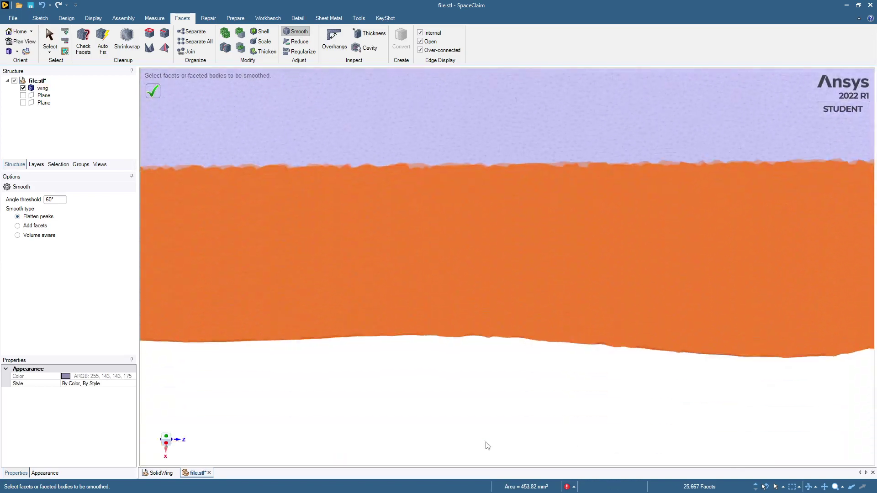
middle_drag(496, 293, 485, 311)
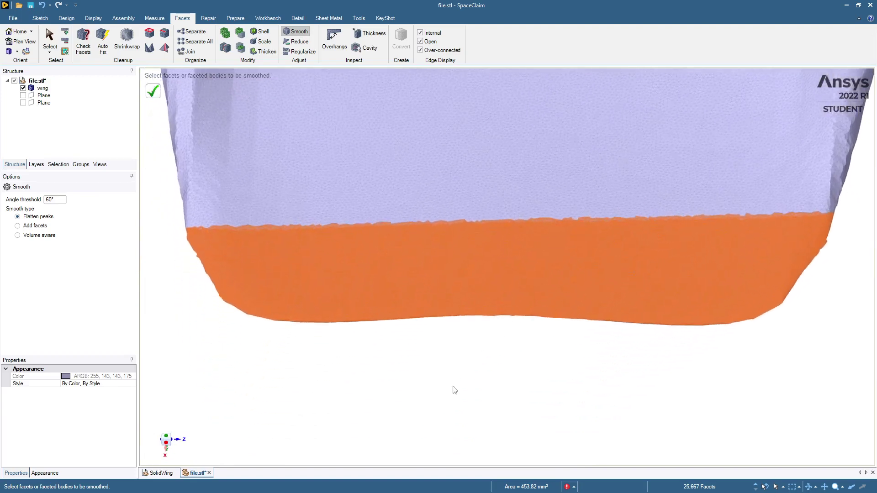
click(454, 390)
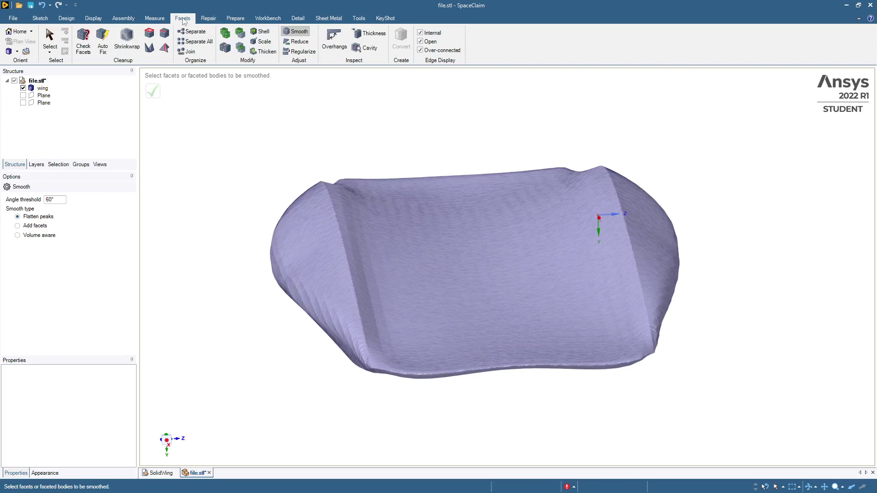
Step: Check the facets of the wing body for geometry problems and close the report
click(83, 42)
click(43, 87)
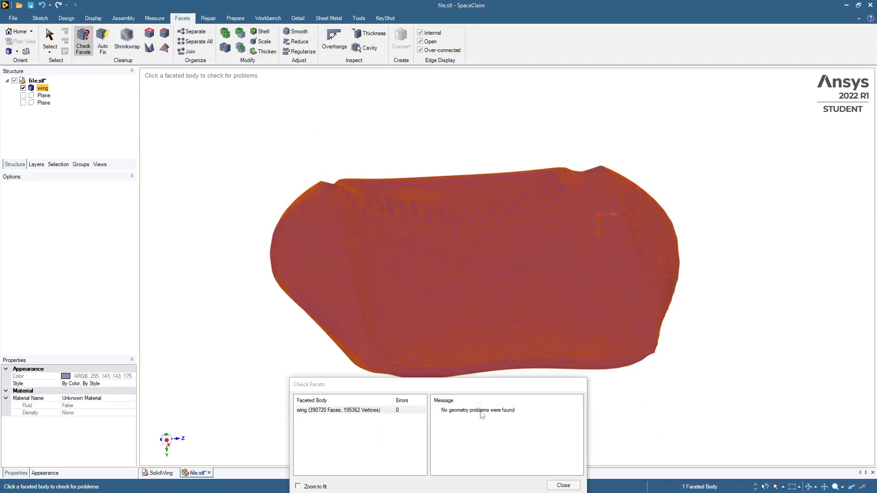
click(563, 485)
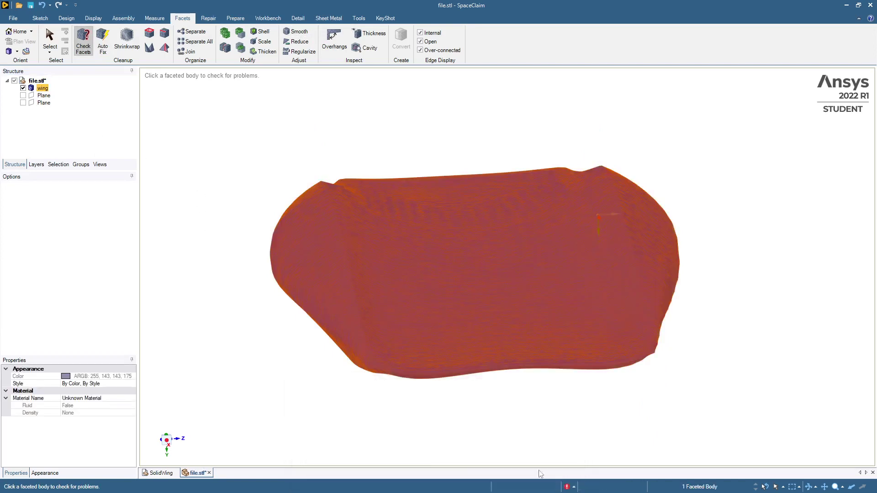
click(366, 413)
Step: Try to convert the smoothed wing body into CAD surfaces with Auto Skin
click(358, 18)
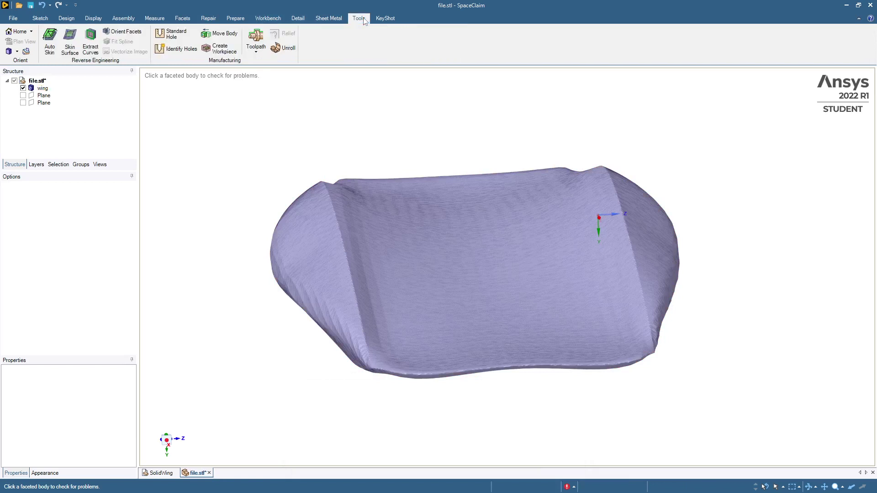
click(49, 44)
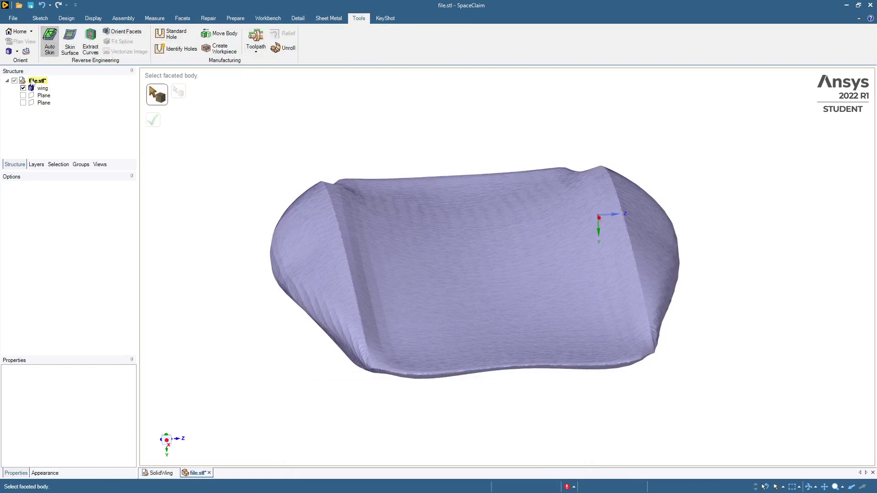
click(42, 88)
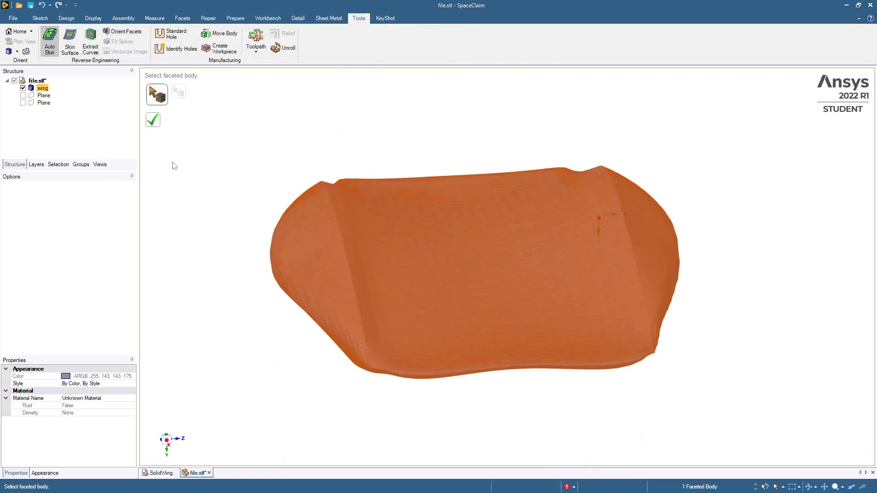
click(155, 121)
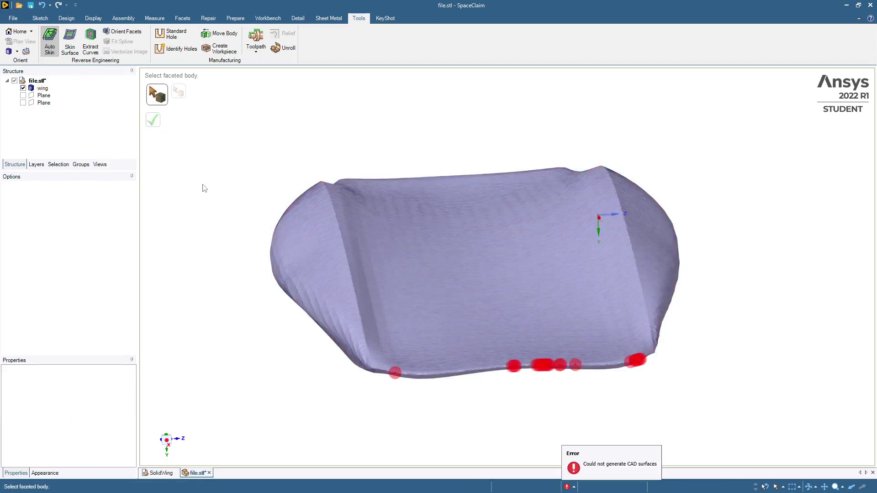
Step: Regularize the facets in a band along the wing's problem edge with a maximum edge length of 0.1 mm, and clear the selection
middle_drag(433, 464, 448, 415)
scroll(449, 419, up, 1)
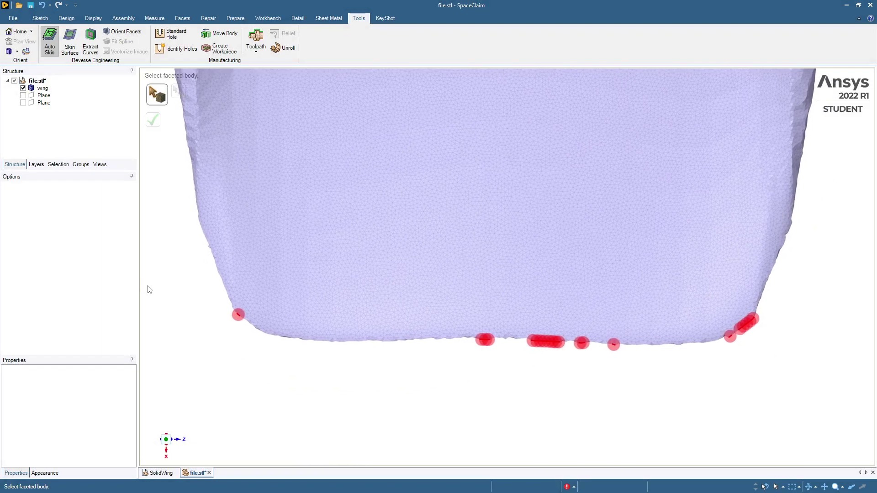
click(67, 18)
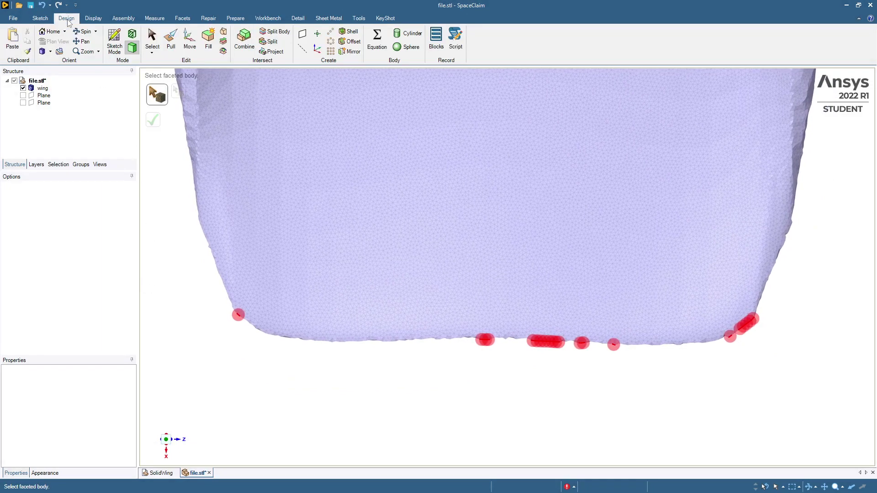
click(181, 19)
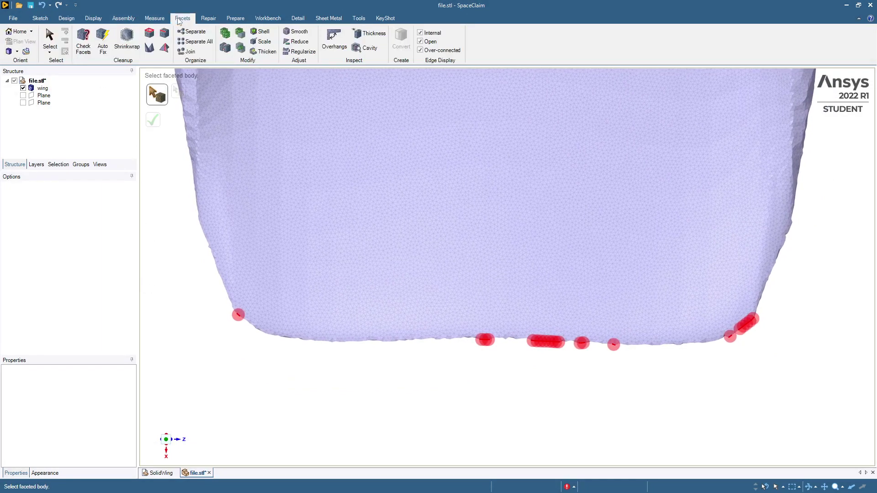
click(303, 52)
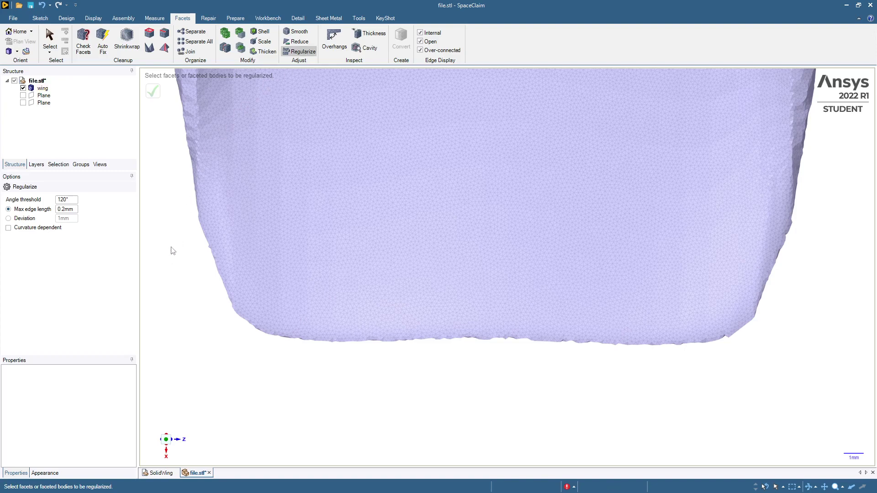
drag(175, 246, 802, 368)
middle_drag(545, 301, 536, 276)
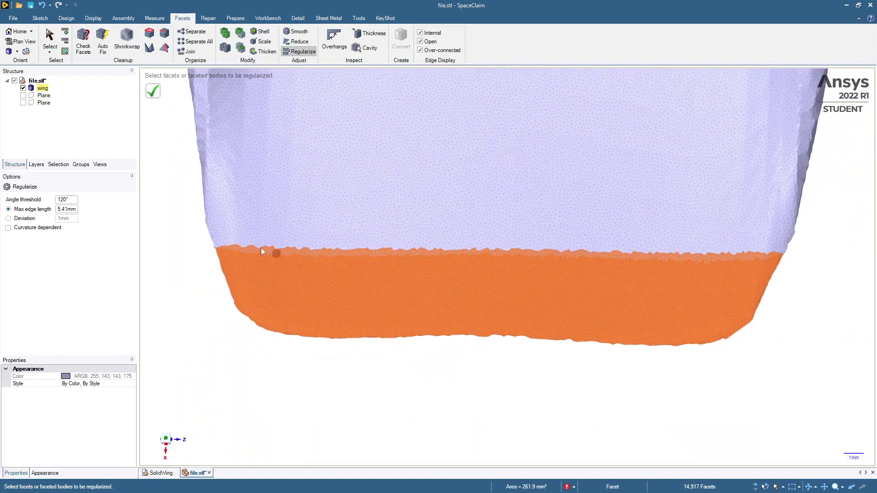
click(67, 209)
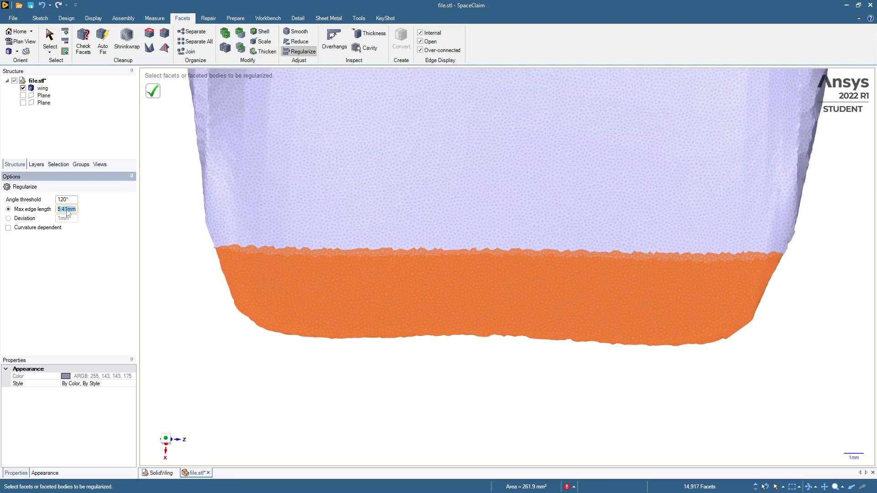
text(.1)
click(156, 95)
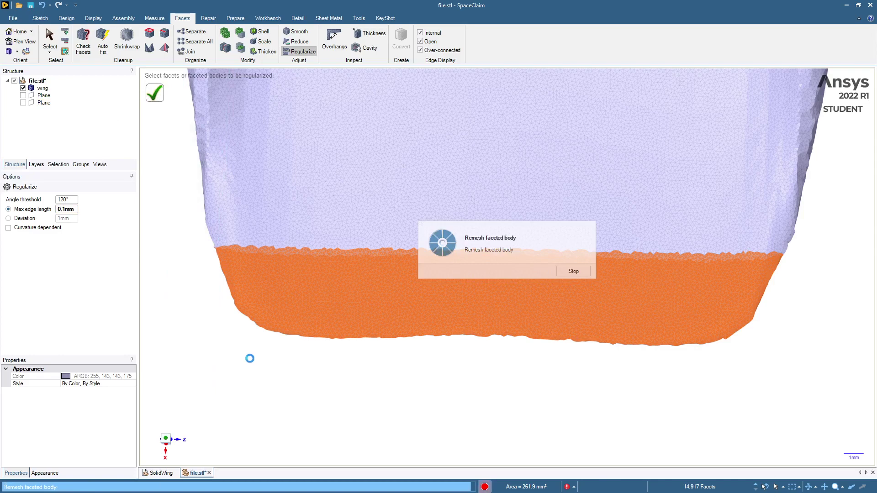
click(352, 329)
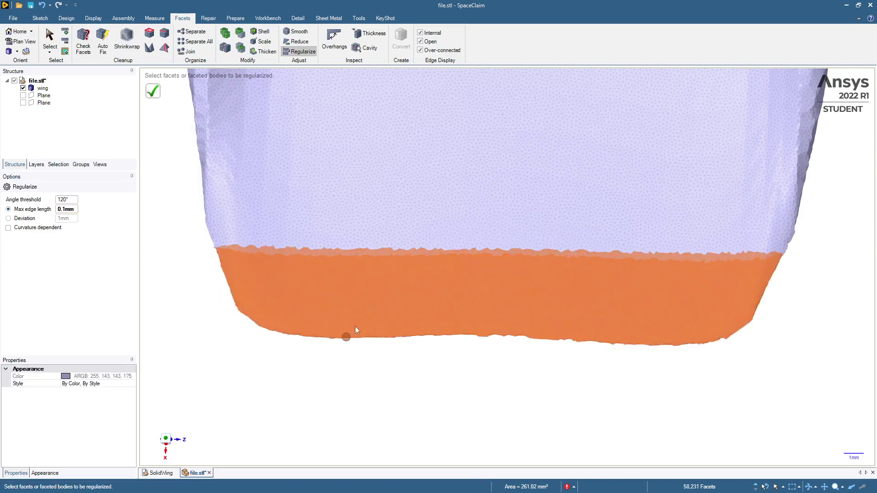
click(479, 361)
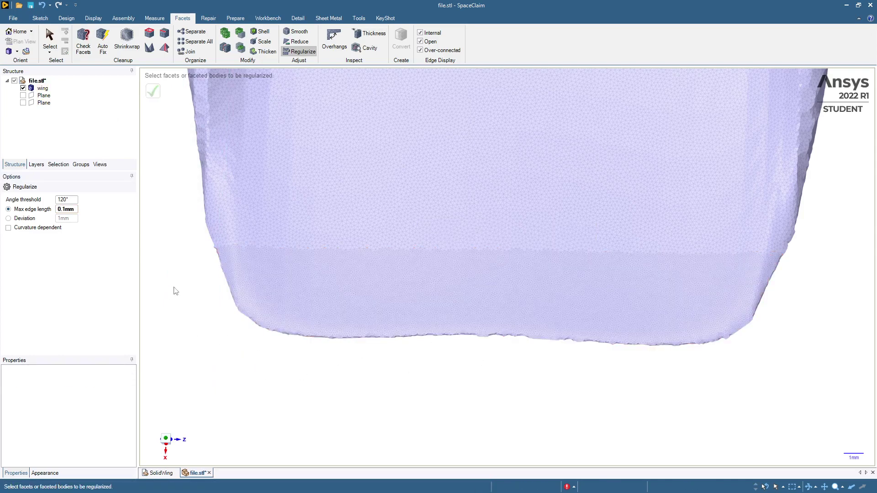
Step: Smooth the facets of the refined edge band with Flatten peaks at a 60° angle threshold
click(295, 31)
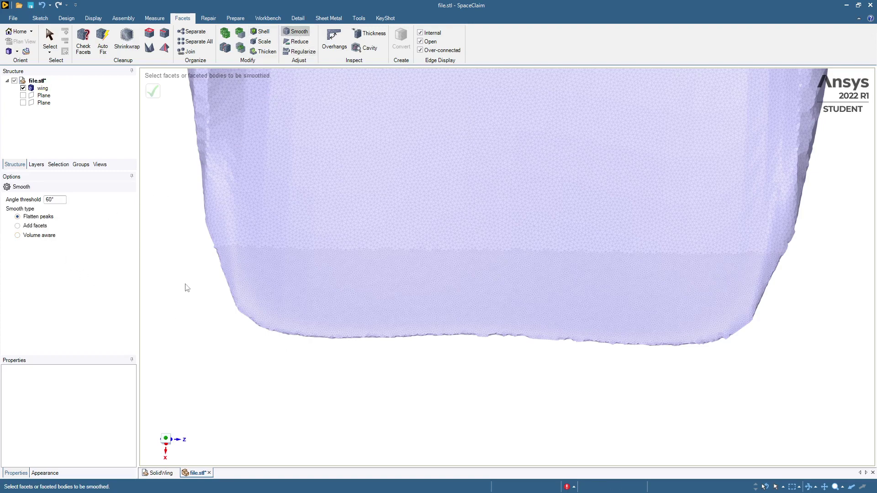
drag(185, 265, 799, 378)
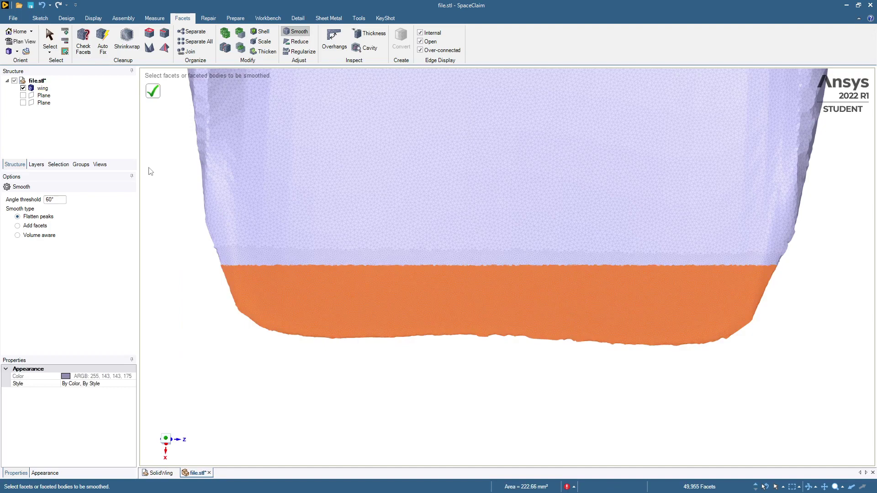
click(153, 92)
Step: Smooth a narrower facet band along the same wing edge repeatedly, using Flatten peaks with the angle threshold set to 120°
drag(194, 293, 808, 389)
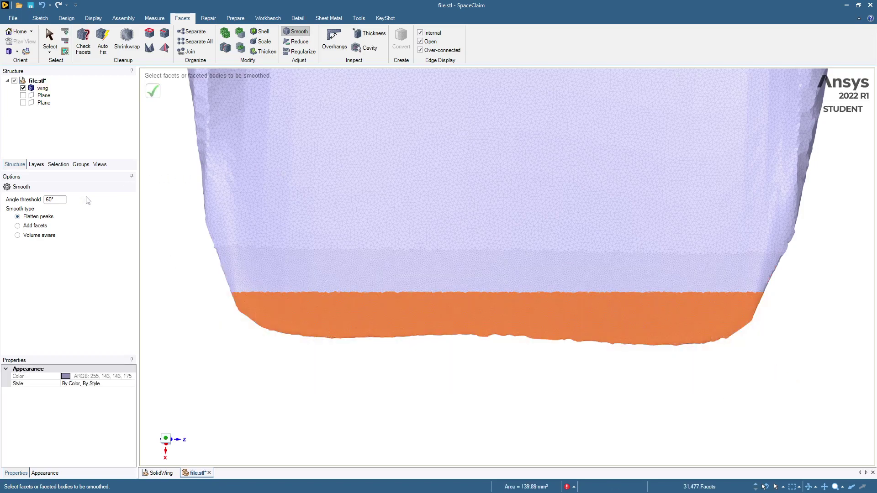
drag(62, 200, 29, 202)
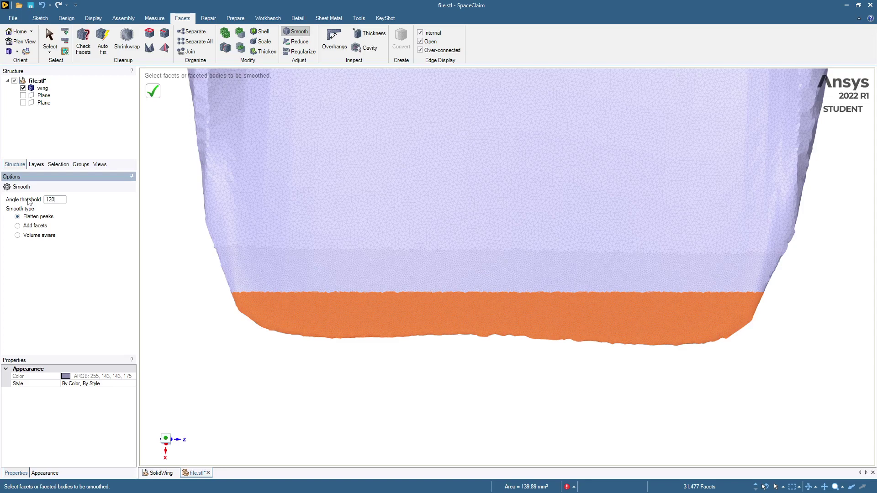
click(154, 93)
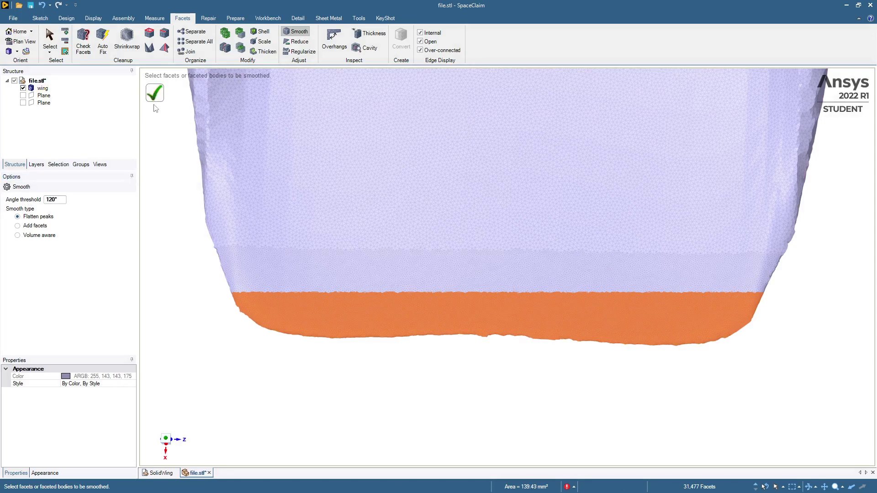
scroll(489, 358, up, 5)
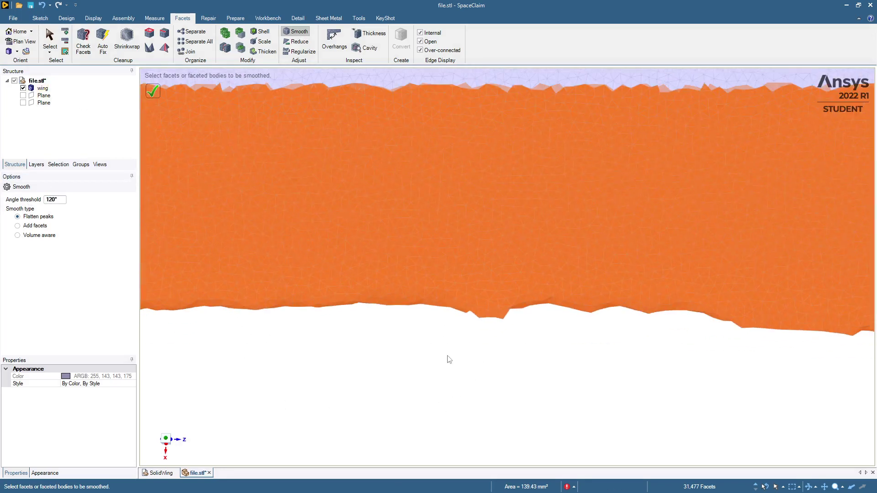
click(61, 200)
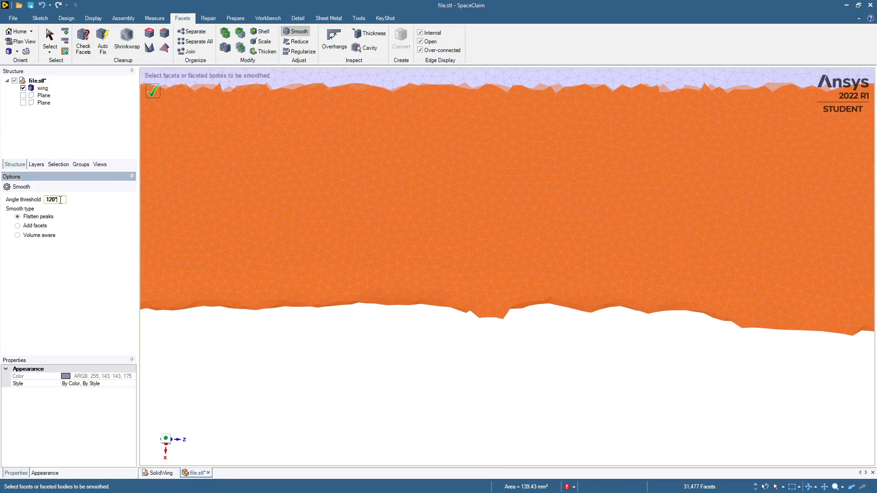
click(155, 94)
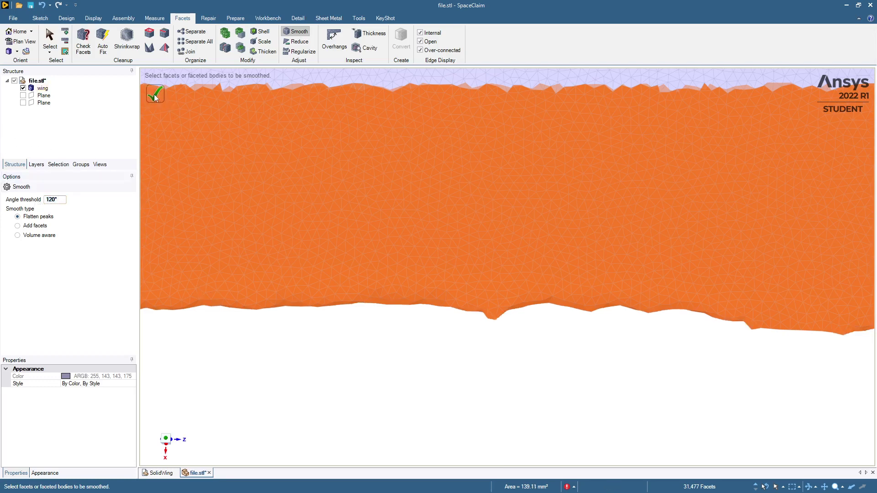
click(154, 95)
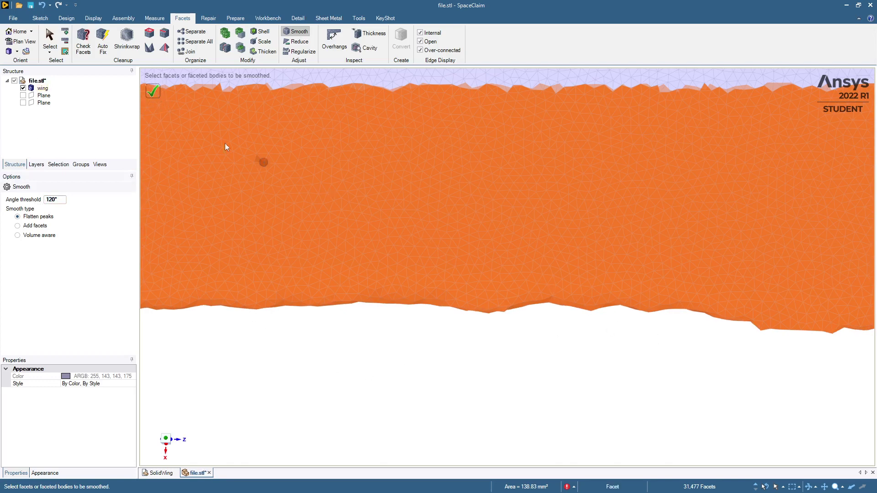
click(153, 92)
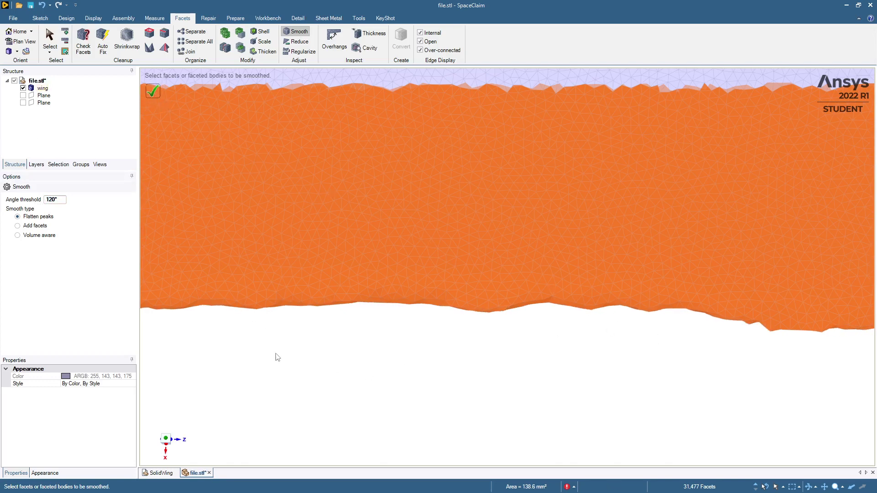
click(153, 92)
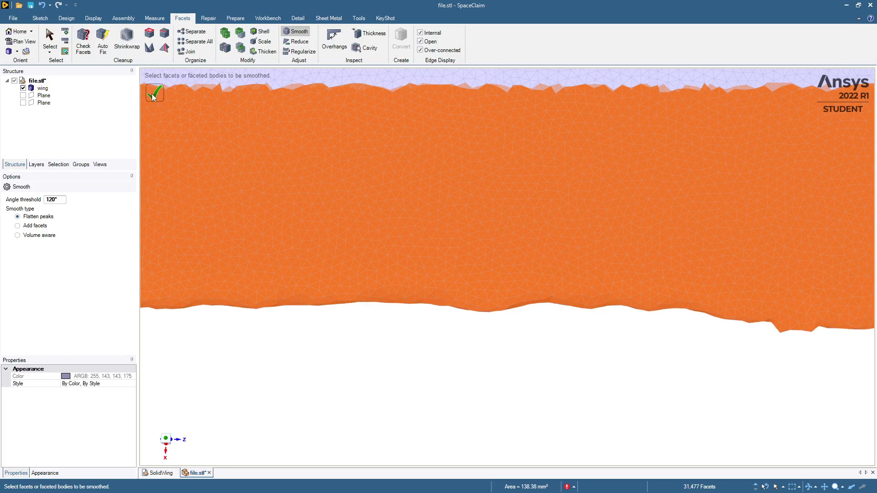
click(155, 91)
scroll(298, 352, up, 5)
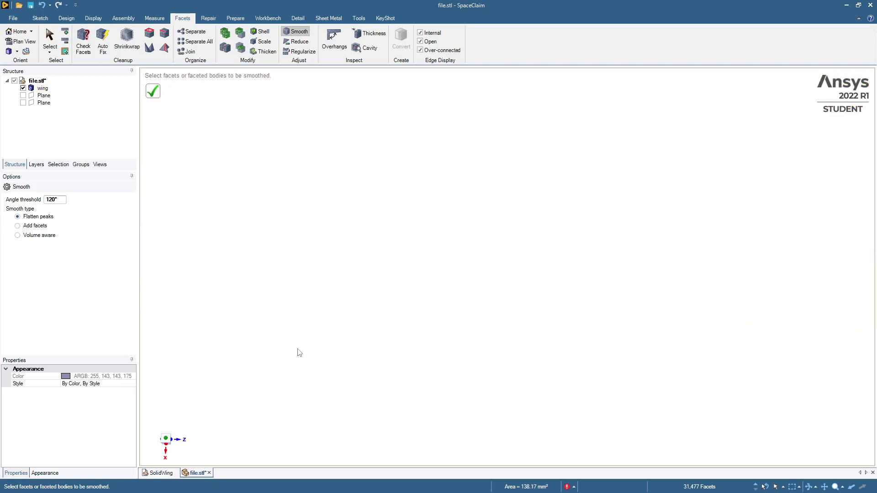
scroll(300, 353, down, 2)
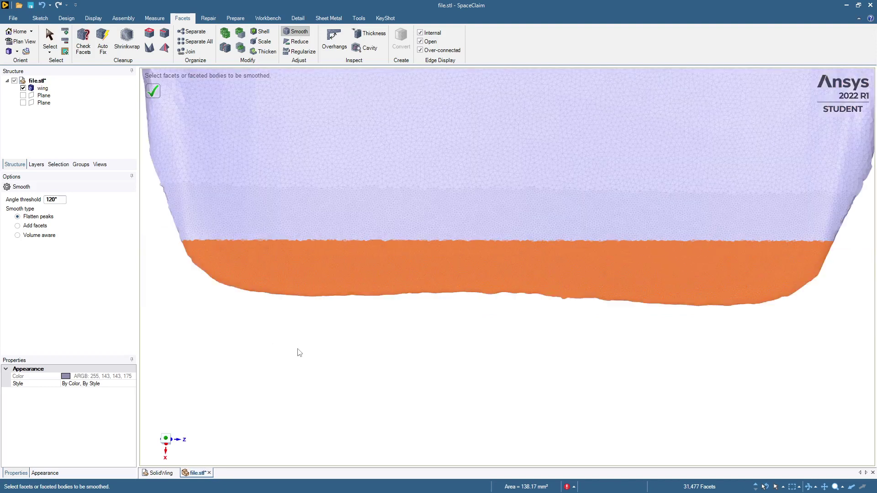
click(439, 381)
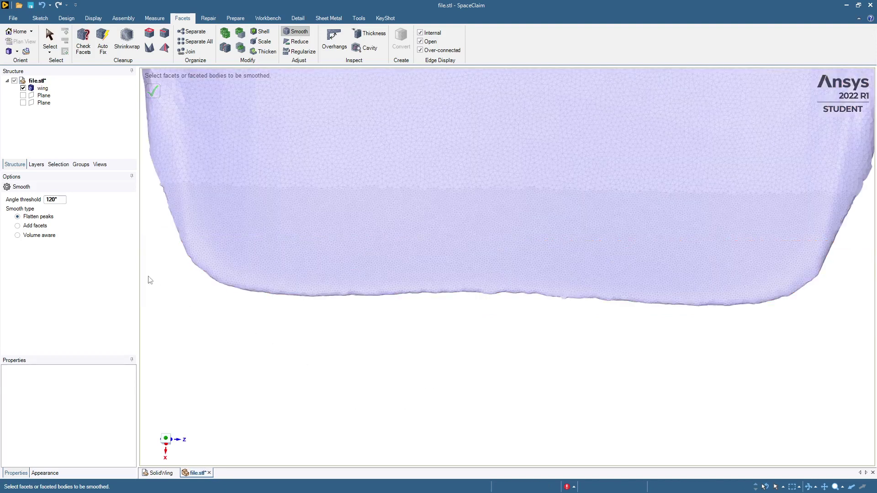
drag(165, 267, 858, 349)
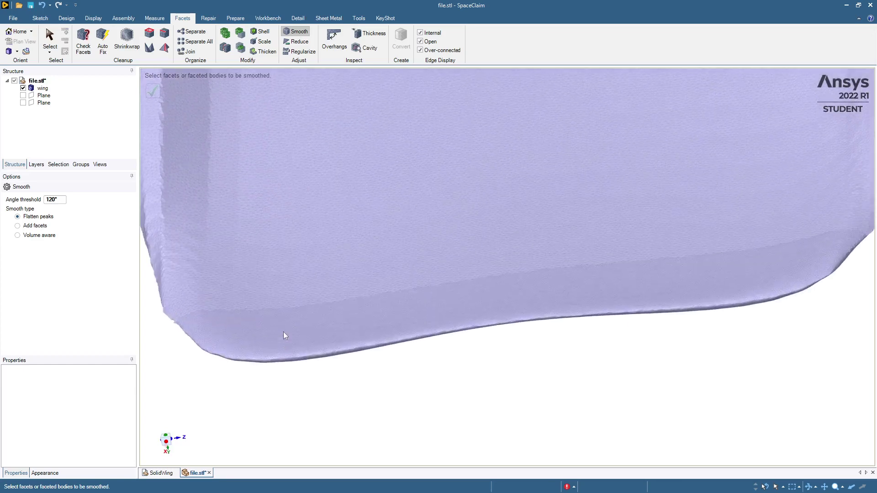
Step: Examine the smoothed wing edge up close for remaining jagged facets, and look over the whole body
scroll(287, 335, up, 3)
scroll(465, 379, up, 4)
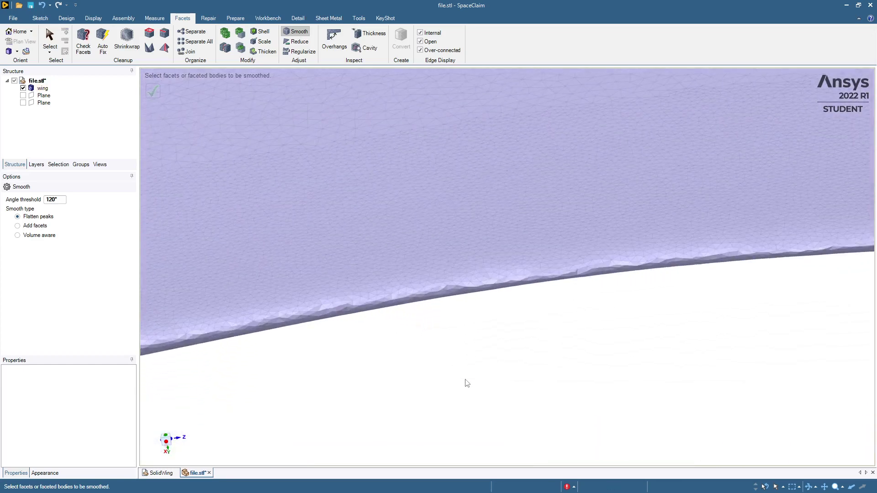
scroll(466, 383, up, 3)
scroll(467, 382, up, 2)
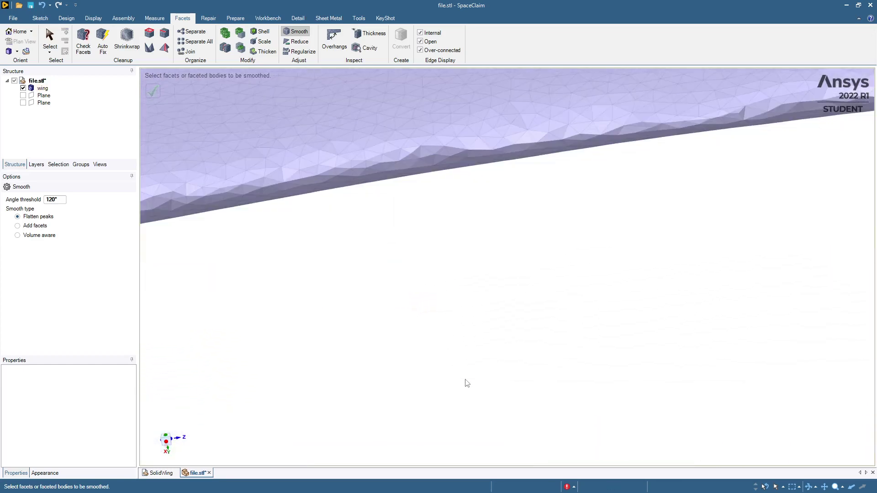
scroll(467, 383, down, 5)
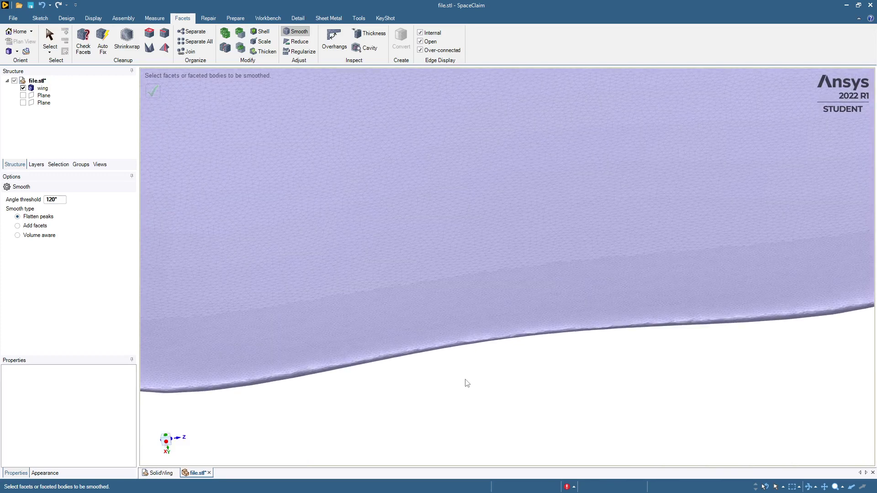
scroll(467, 383, down, 4)
scroll(379, 360, down, 3)
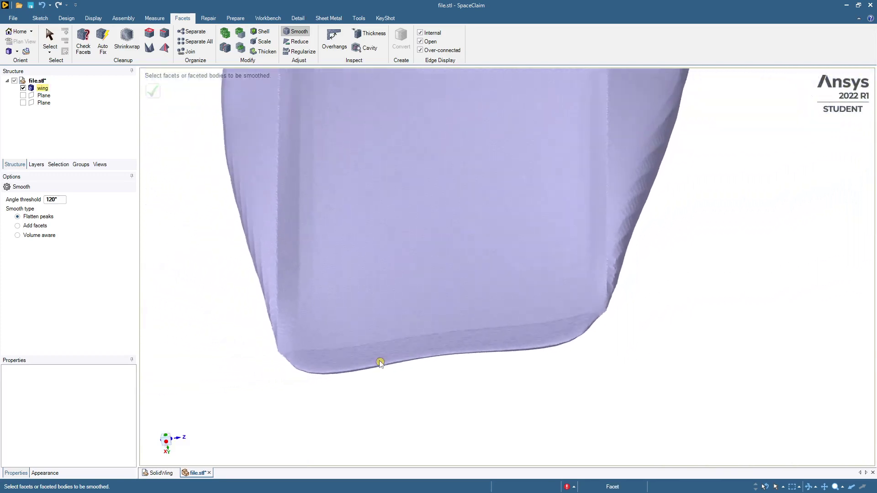
middle_drag(379, 362, 437, 380)
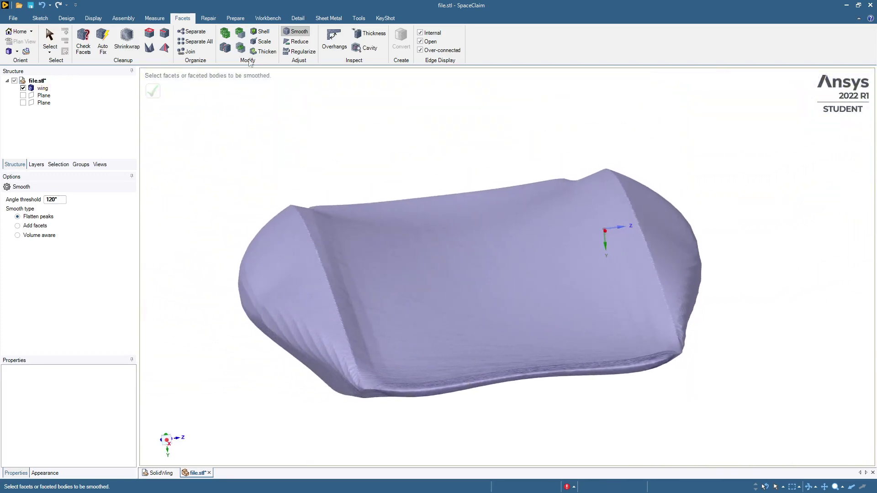
Step: Convert the smoothed wing faceted body into CAD surfaces with Auto Skin
click(359, 18)
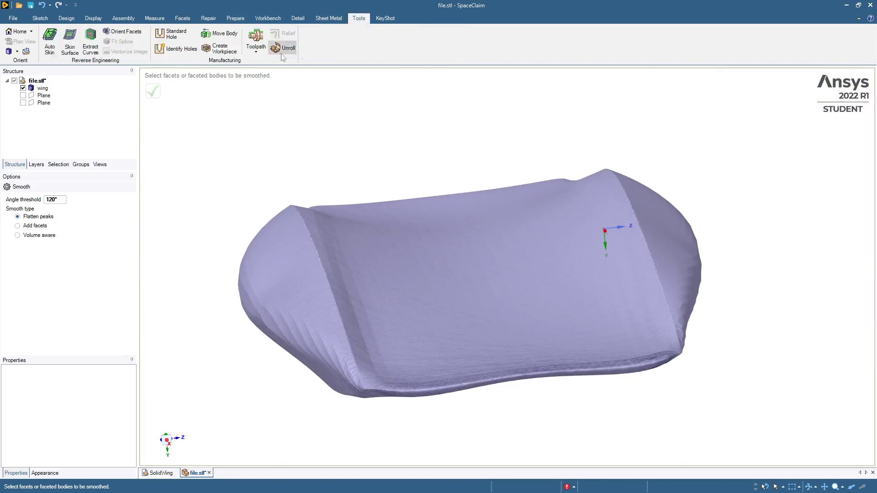
click(49, 43)
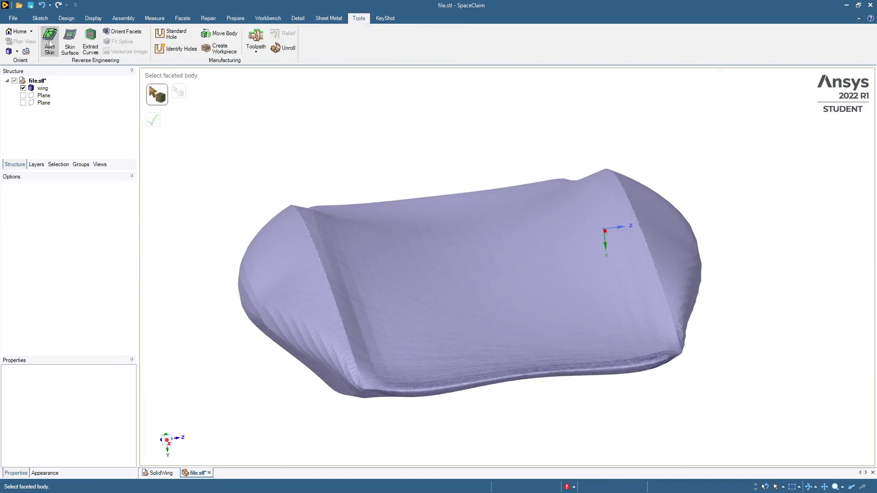
click(42, 88)
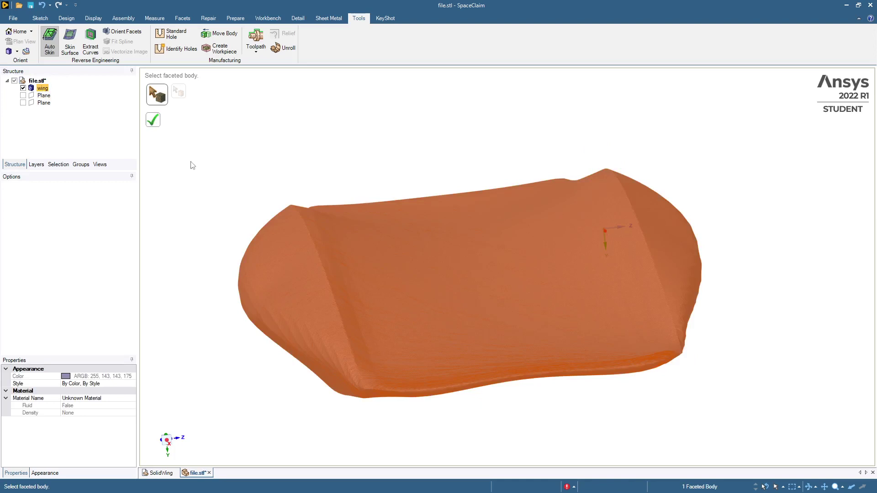
click(153, 120)
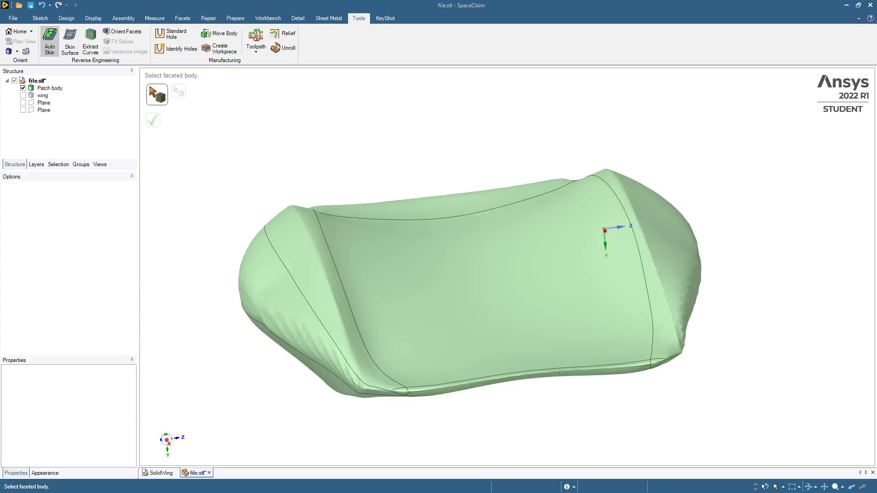
Step: Show the two hidden planes at the ends of the skinned wing body
middle_drag(436, 424, 446, 394)
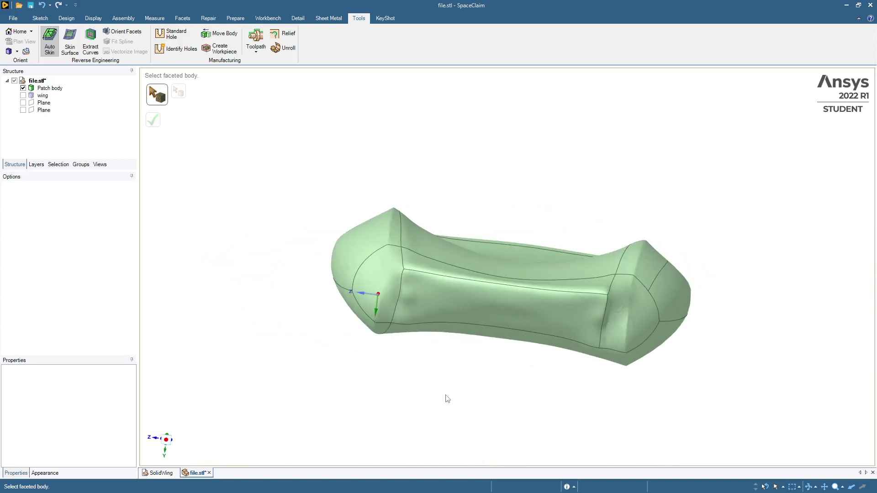
click(23, 110)
click(22, 103)
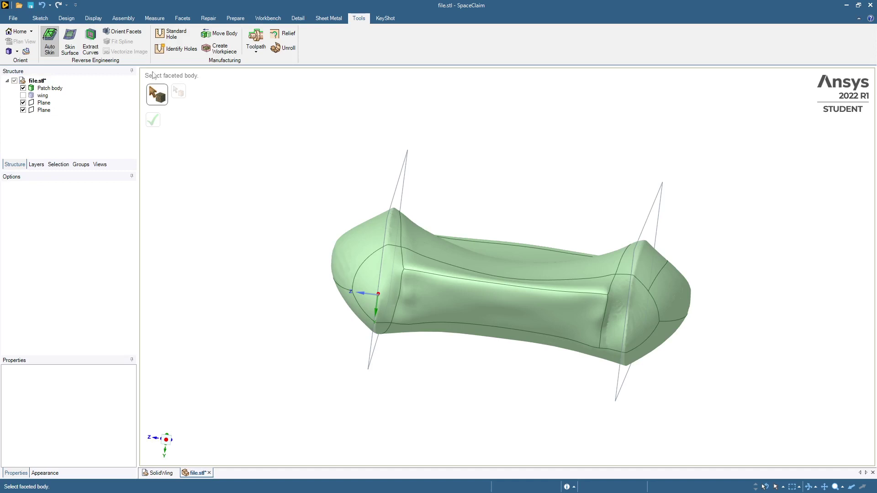
Step: Split the skinned wing body with the plane at the origin end and remove the bulging end piece outside it
click(74, 21)
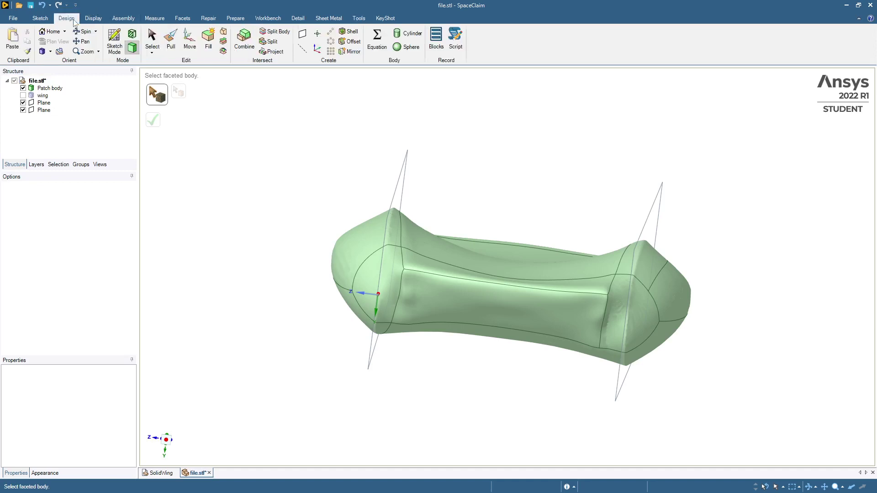
click(274, 32)
click(353, 243)
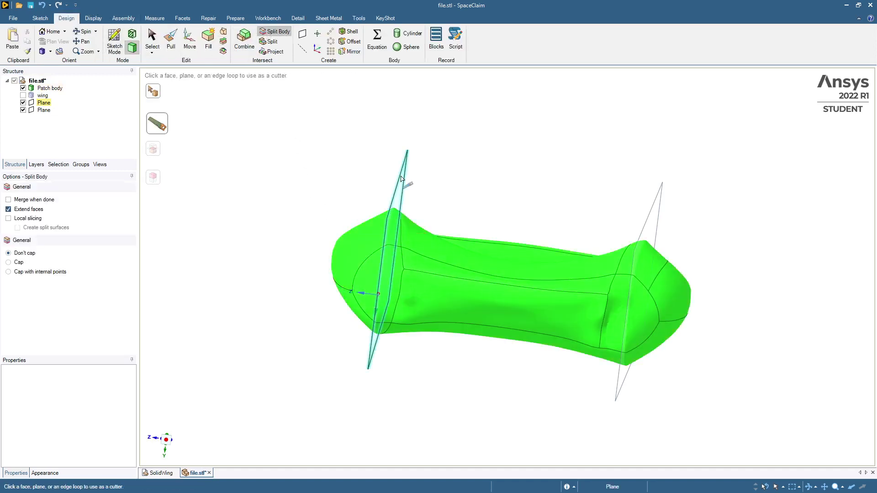
click(400, 176)
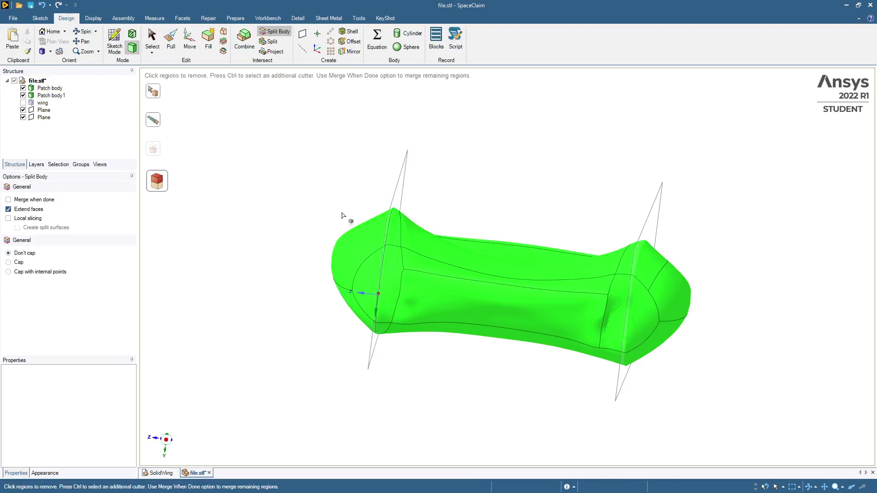
click(351, 234)
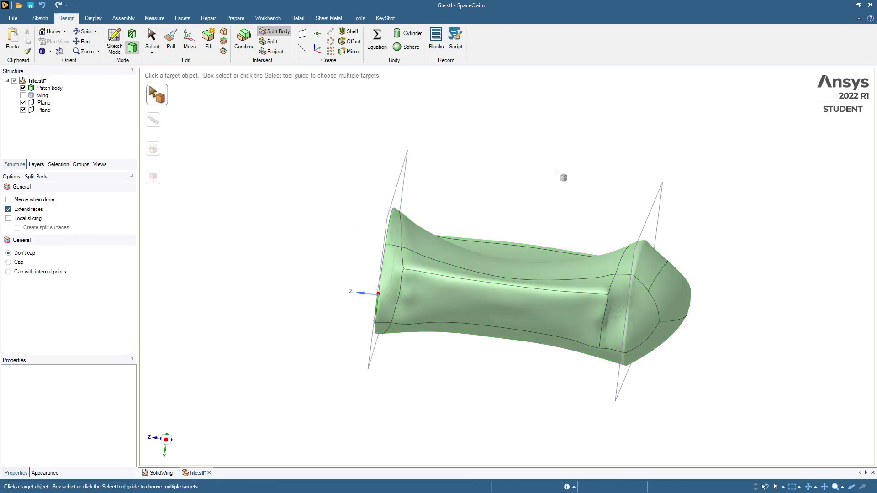
Step: Split the wing body with the plane at the end away from the origin and delete the bulging cut-off piece
click(575, 257)
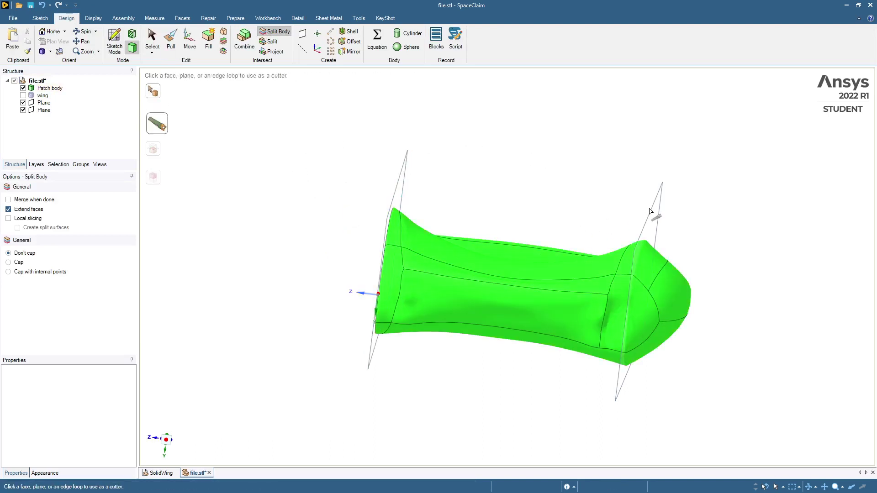
click(651, 211)
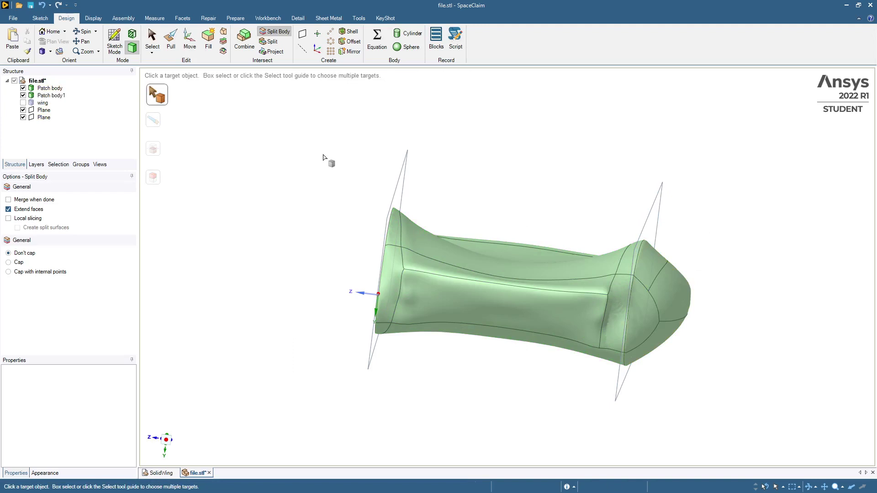
key(Escape)
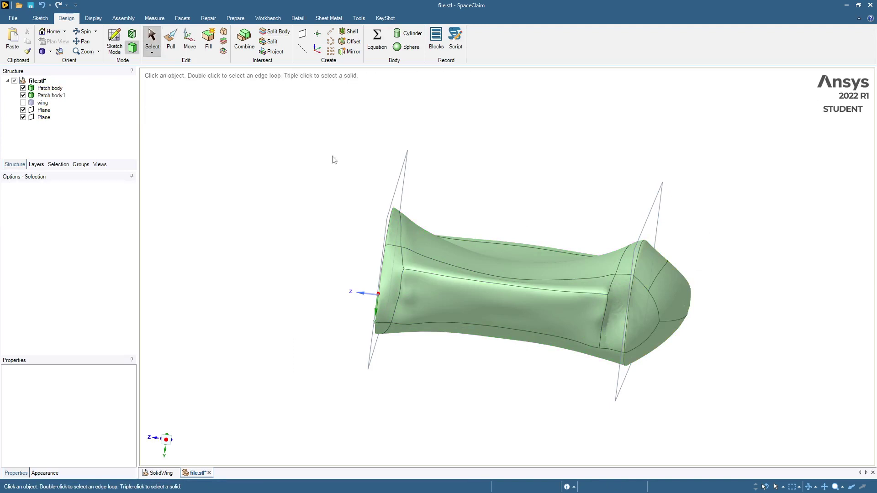
click(660, 308)
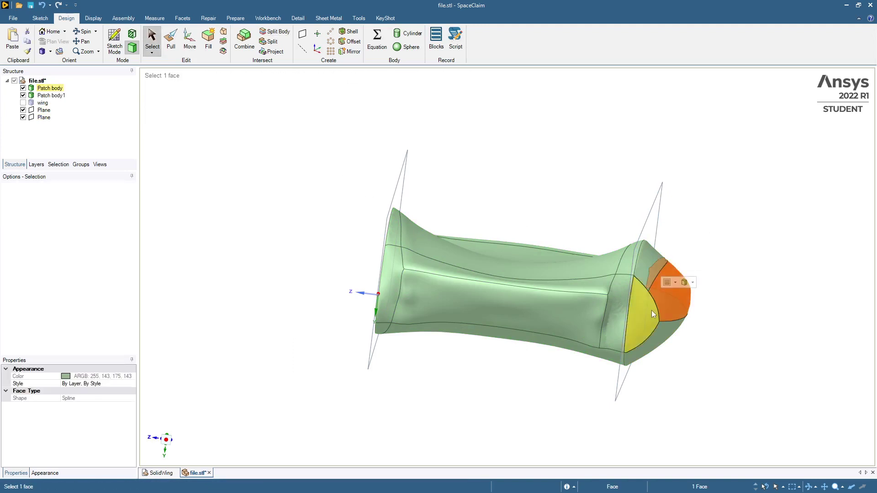
ctrl+click(651, 311)
key(Delete)
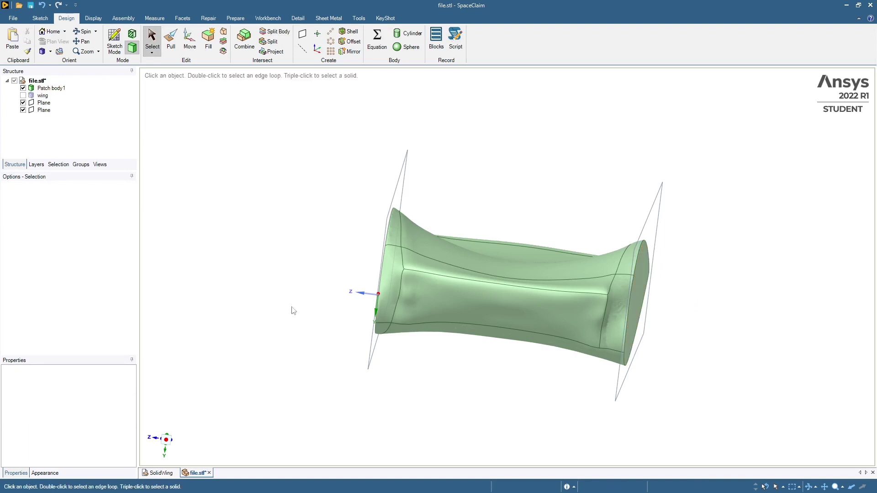
Step: Hide both cutting planes and return the trimmed wing to the home view
click(23, 103)
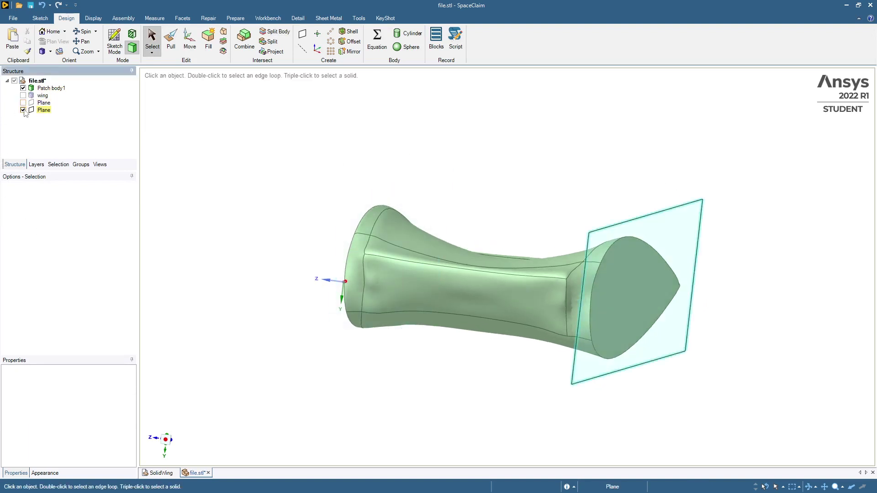
click(23, 110)
key(h)
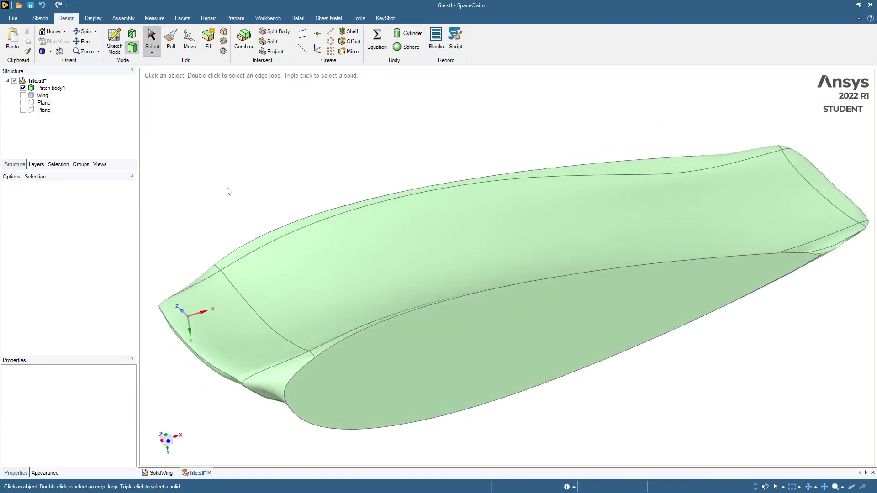